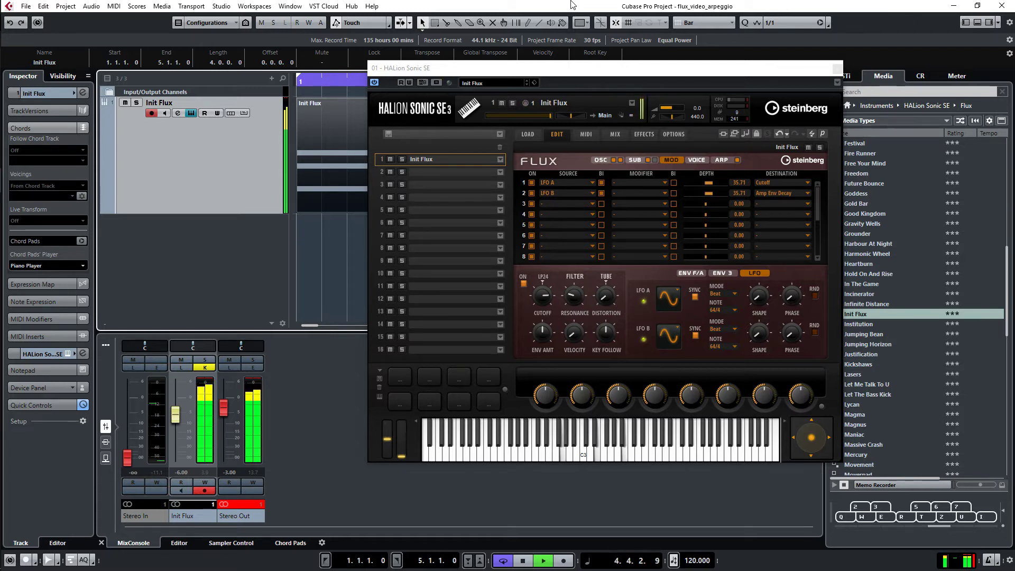
# - Stop playback with Space
pyautogui.press('space')
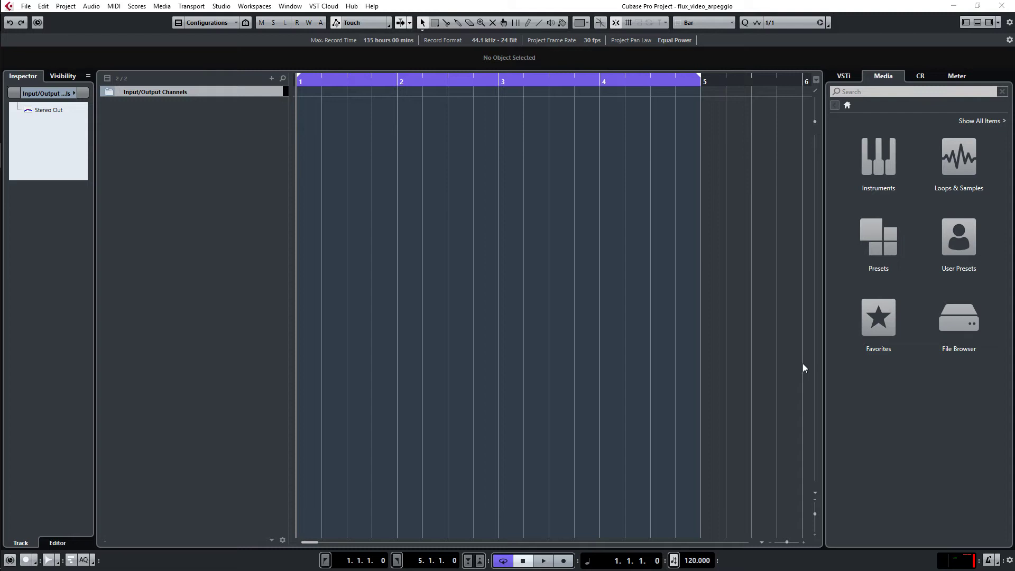
# - Drag the Init Flux preset from the Media tab's HALion Sonic SE Flux folder into the project
pyautogui.click(875, 164)
pyautogui.click(910, 225)
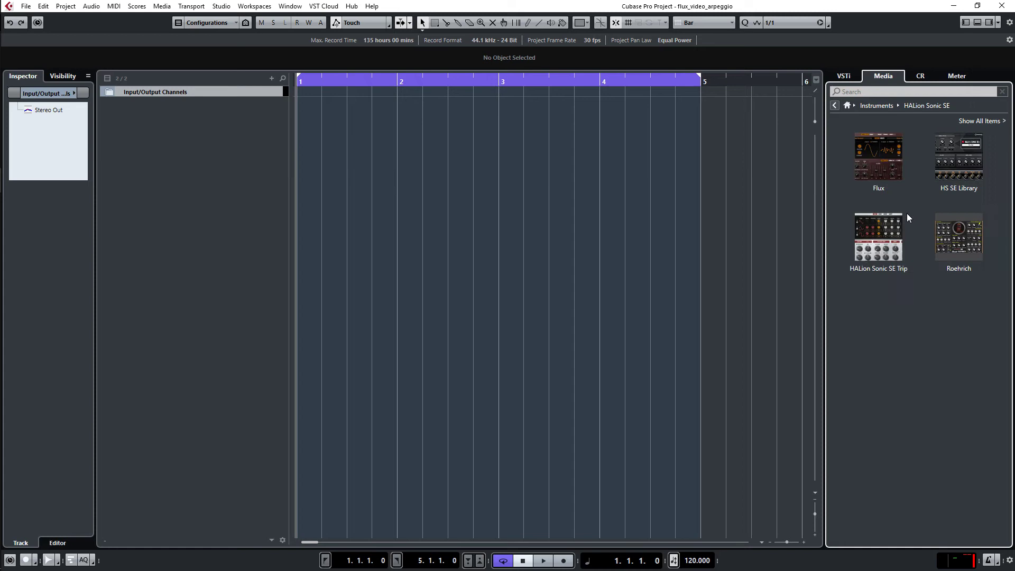
pyautogui.click(887, 169)
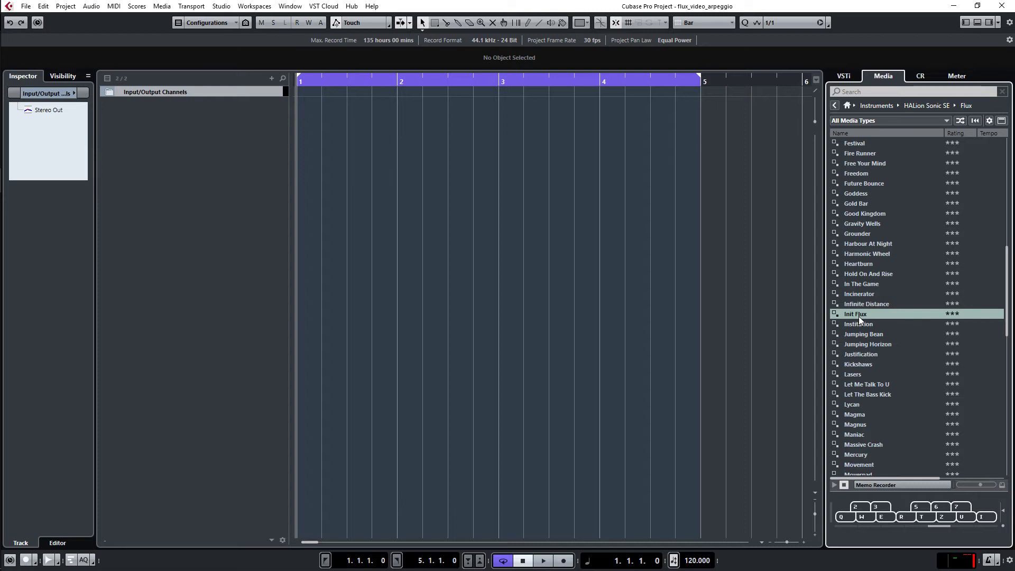
pyautogui.moveTo(859, 319)
pyautogui.mouseDown()
pyautogui.moveTo(512, 221)
pyautogui.moveTo(306, 113)
pyautogui.mouseUp()
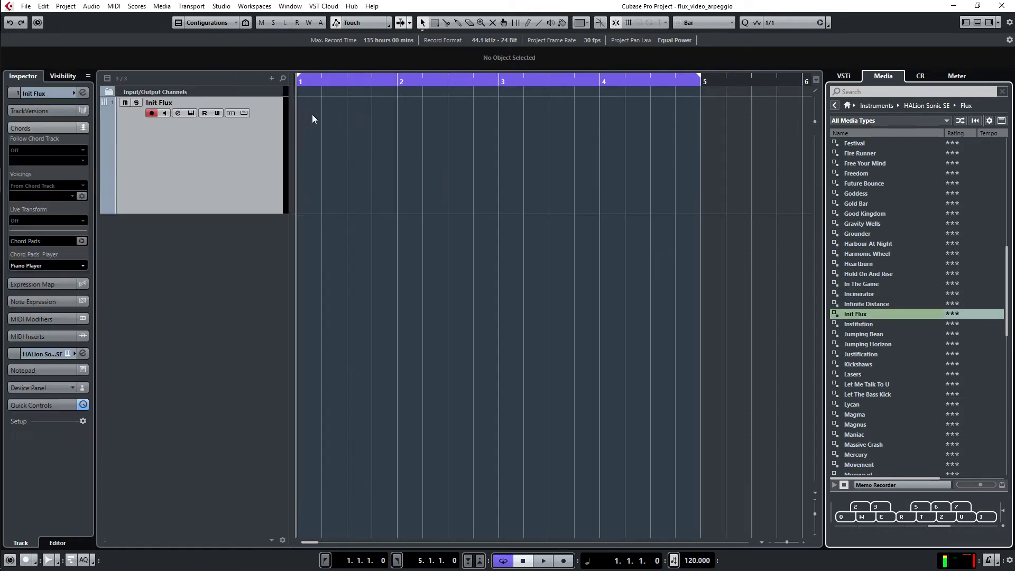
# - Show the Init Flux Flux EDIT page in HALion Sonic SE, with the window moved up and right
pyautogui.click(191, 113)
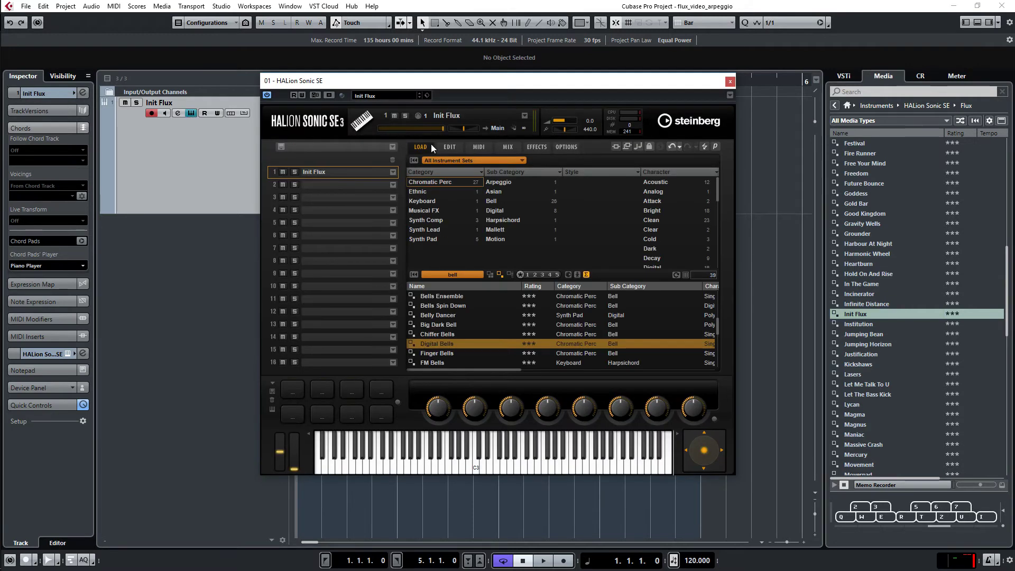
pyautogui.click(445, 147)
pyautogui.moveTo(509, 85); pyautogui.dragTo(616, 72)
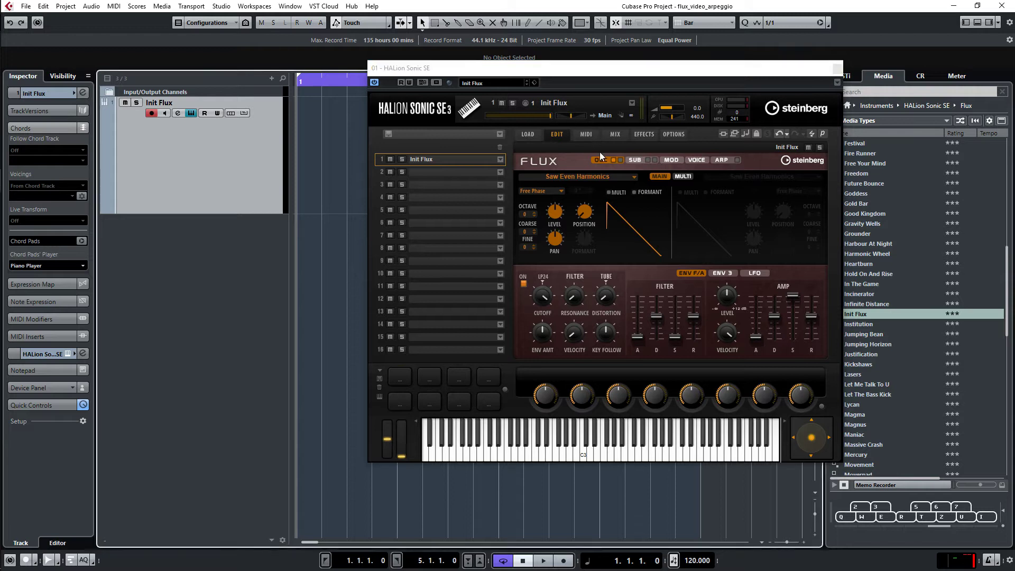
# - Load the Additive 01 wavetable into the Flux oscillator
pyautogui.click(634, 180)
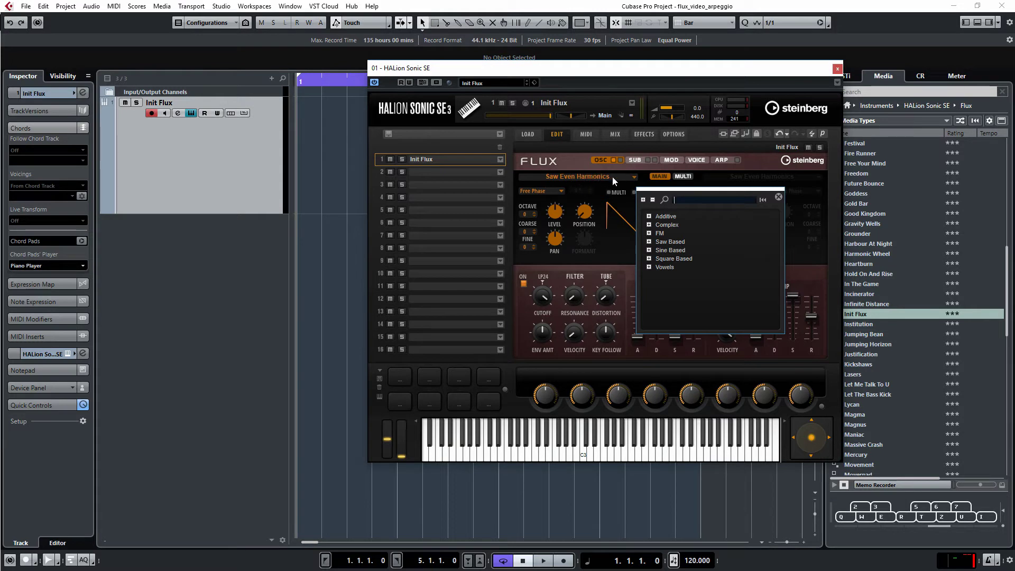
pyautogui.click(648, 216)
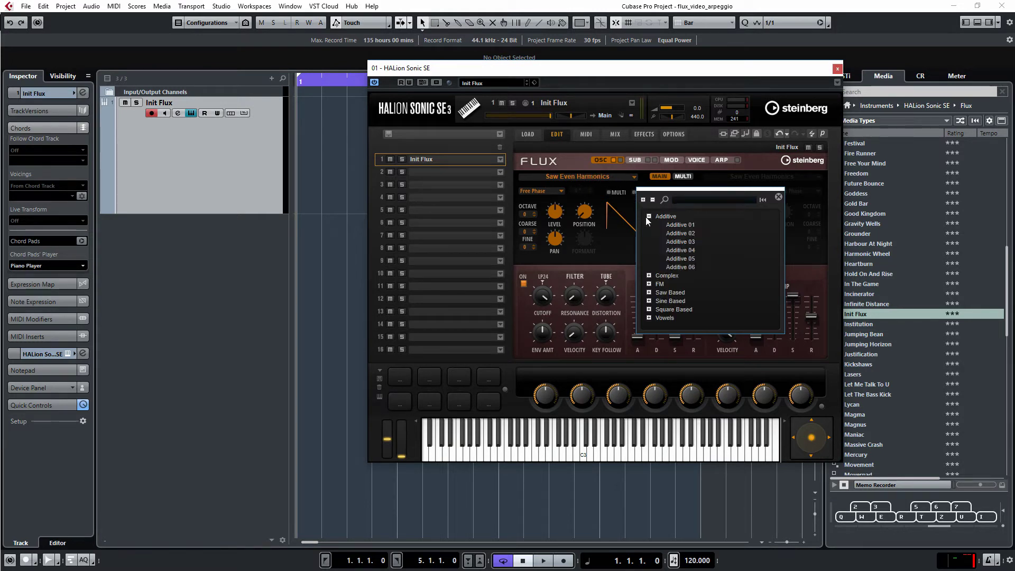
pyautogui.click(685, 225)
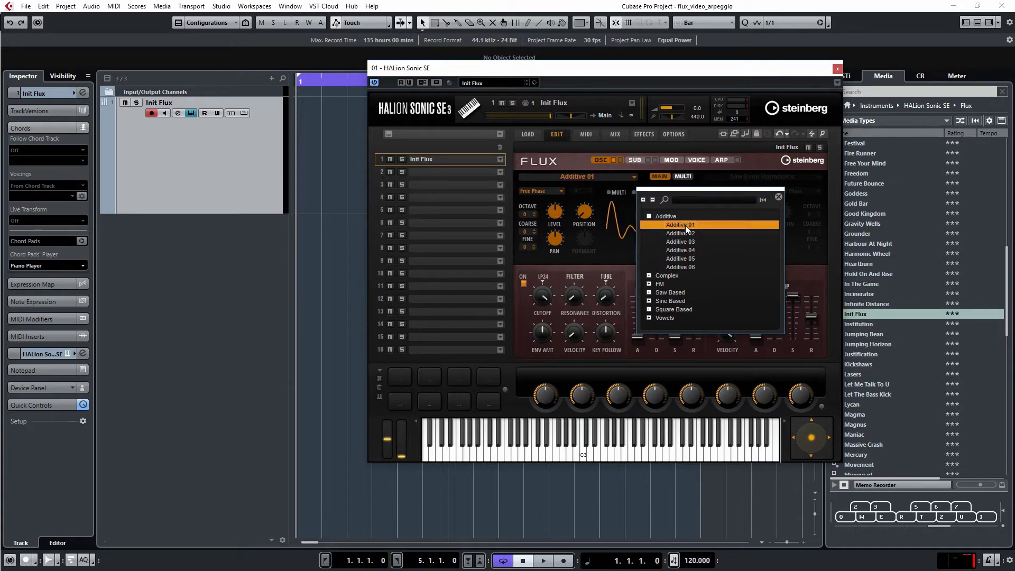
pyautogui.click(629, 227)
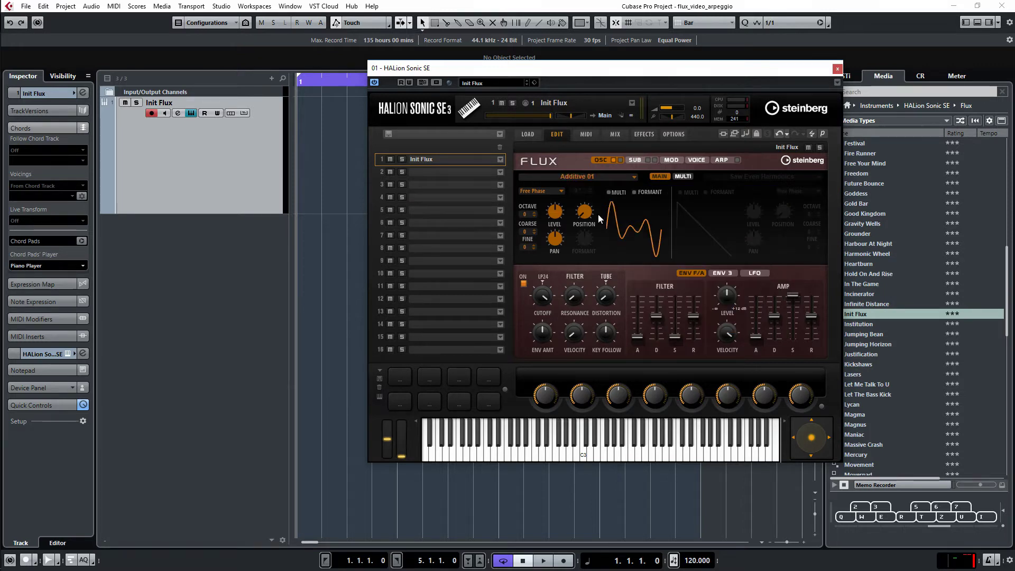
# - Audition C3 while sweeping wavetable Position to 76.0, then return it to 0.0
pyautogui.click(583, 459)
pyautogui.moveTo(586, 221); pyautogui.dragTo(596, 162)
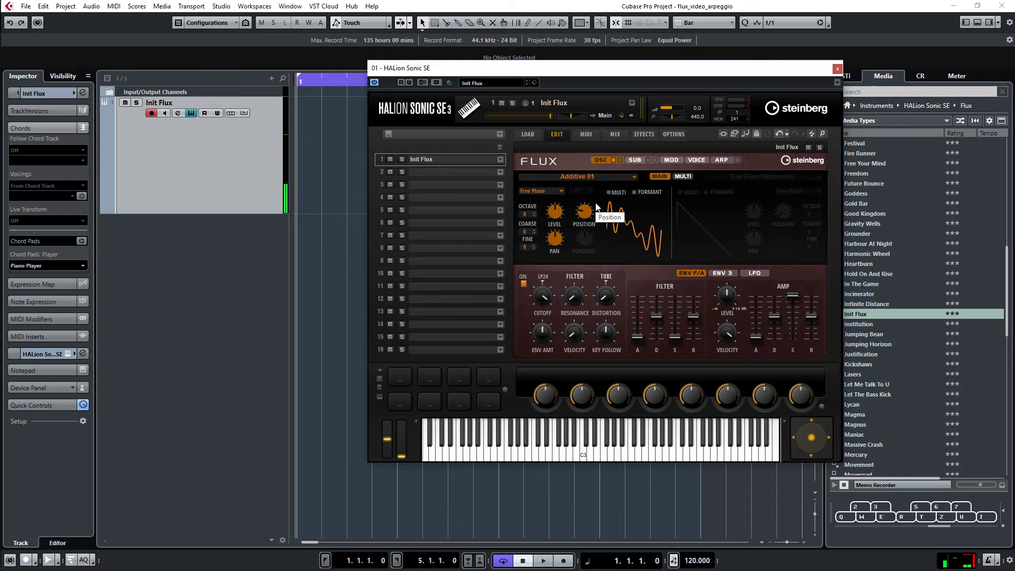
pyautogui.moveTo(590, 213)
pyautogui.moveTo(589, 213); pyautogui.dragTo(595, 252)
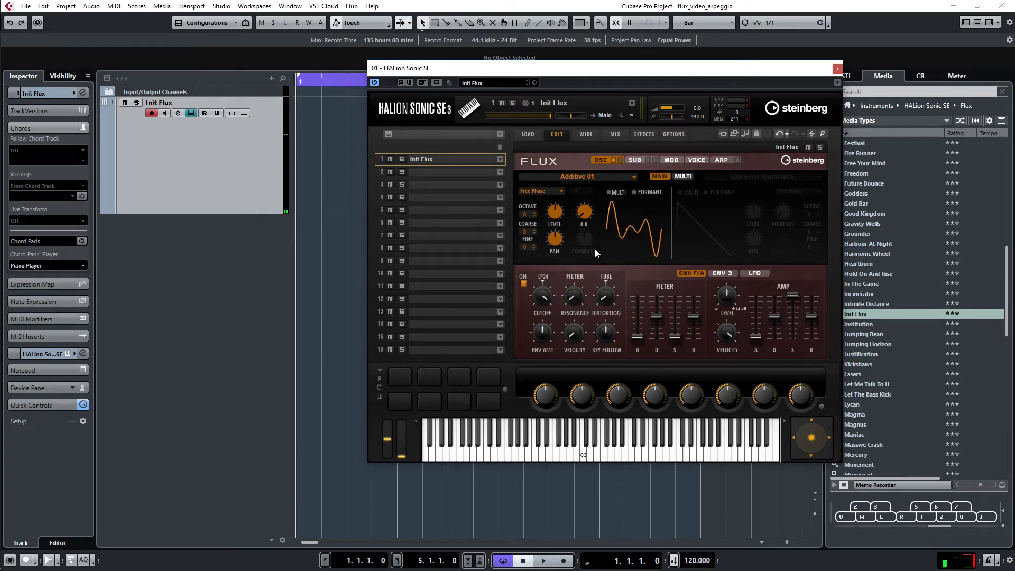
# - Turn on the Flux arpeggiator and extend its pattern to 16 steps
pyautogui.click(722, 160)
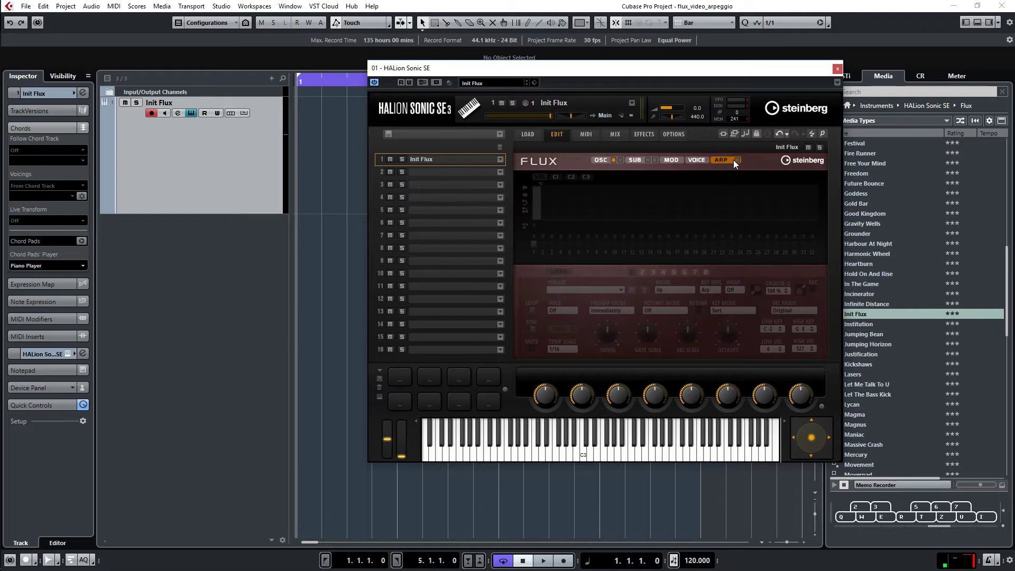
pyautogui.click(737, 160)
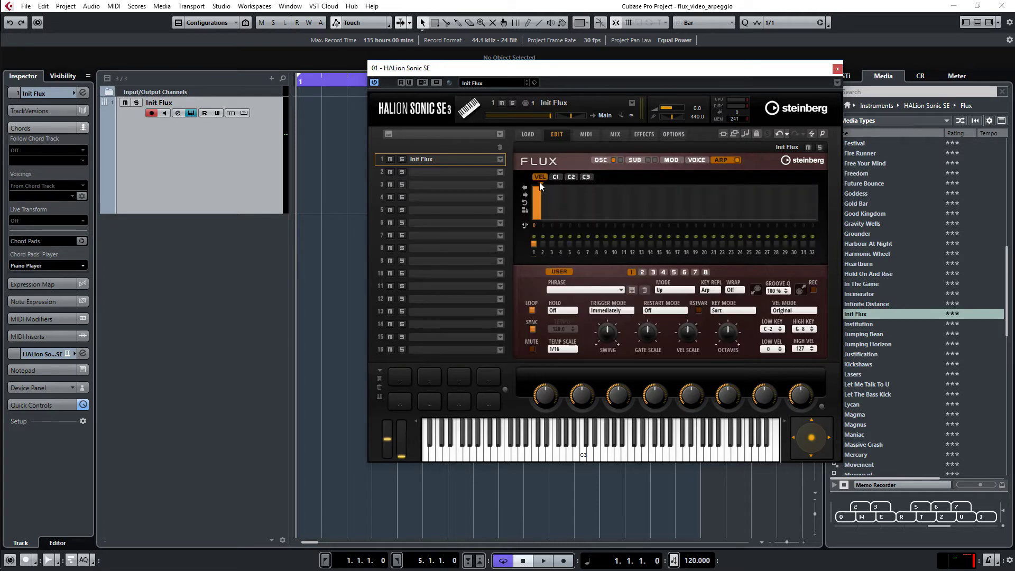
pyautogui.moveTo(540, 184); pyautogui.dragTo(669, 188)
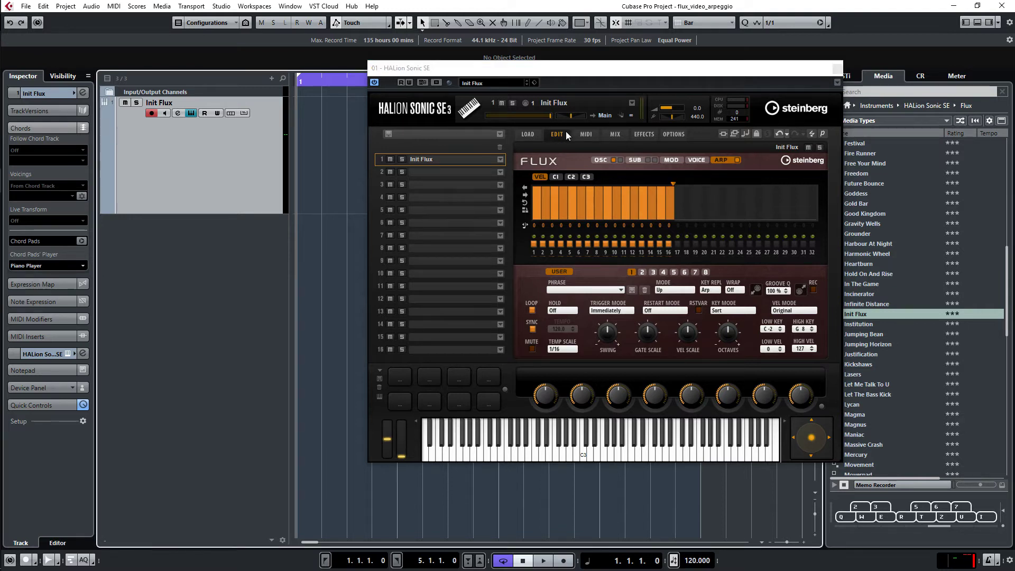
# - Route arpeggiator lane C1 to WT 1 Position, draw varied step values, and audition from C3
pyautogui.click(556, 178)
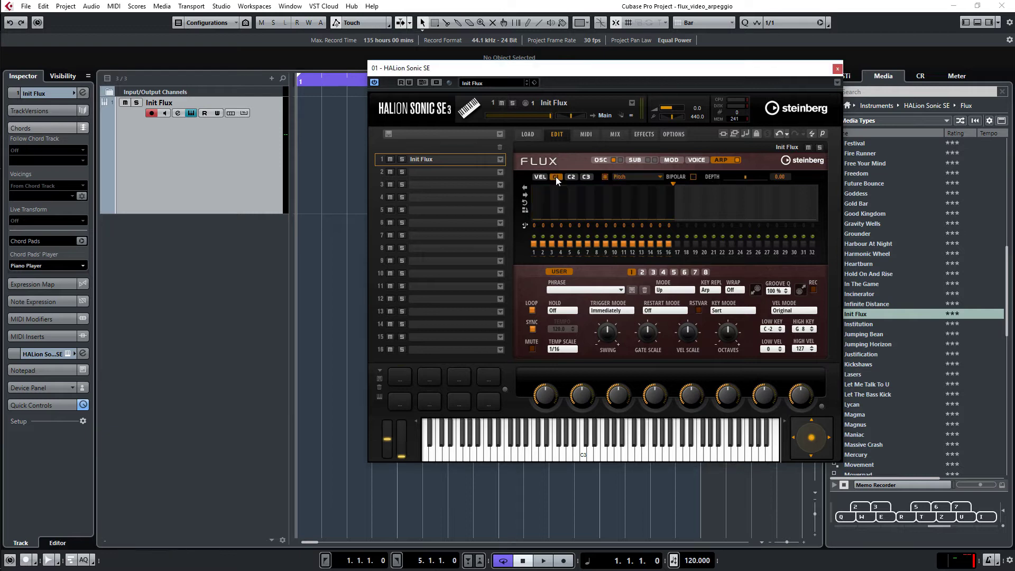
pyautogui.click(659, 178)
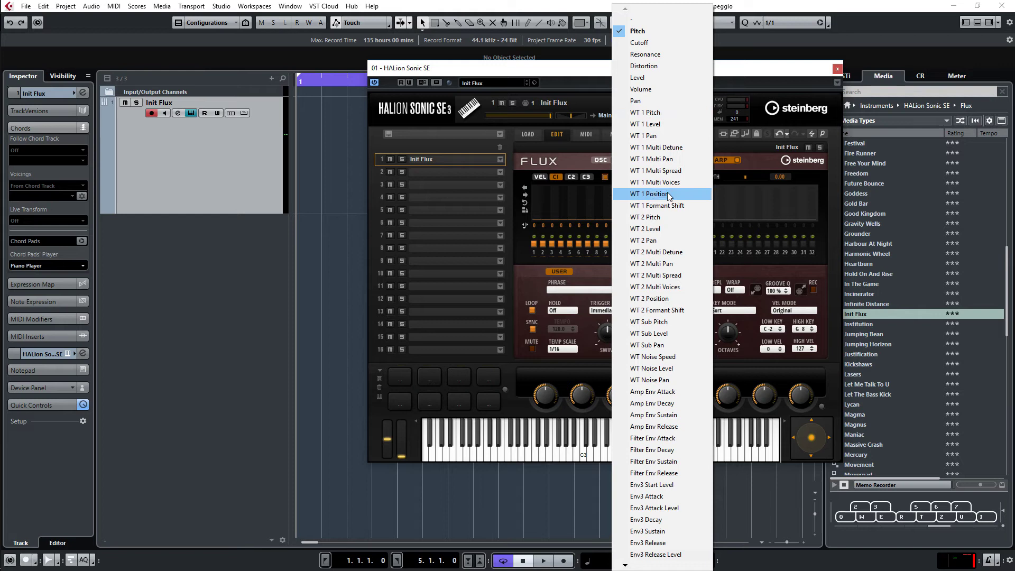
pyautogui.click(657, 194)
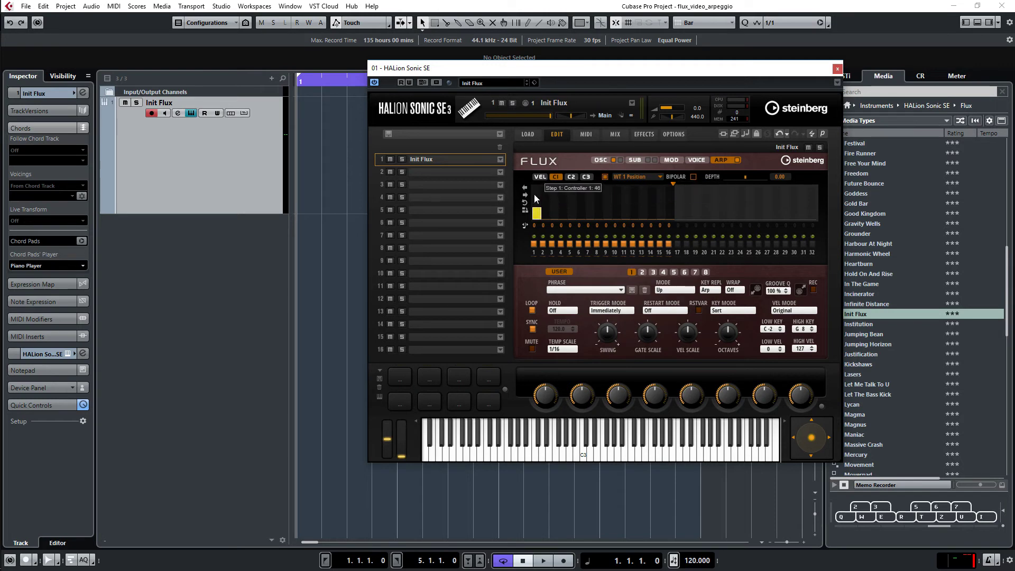
pyautogui.moveTo(534, 196)
pyautogui.mouseDown()
pyautogui.moveTo(562, 192)
pyautogui.moveTo(546, 205)
pyautogui.moveTo(567, 200)
pyautogui.moveTo(567, 189)
pyautogui.moveTo(637, 203)
pyautogui.moveTo(562, 198)
pyautogui.moveTo(583, 203)
pyautogui.moveTo(598, 187)
pyautogui.moveTo(589, 210)
pyautogui.moveTo(600, 187)
pyautogui.moveTo(642, 191)
pyautogui.moveTo(599, 206)
pyautogui.moveTo(668, 199)
pyautogui.mouseUp()
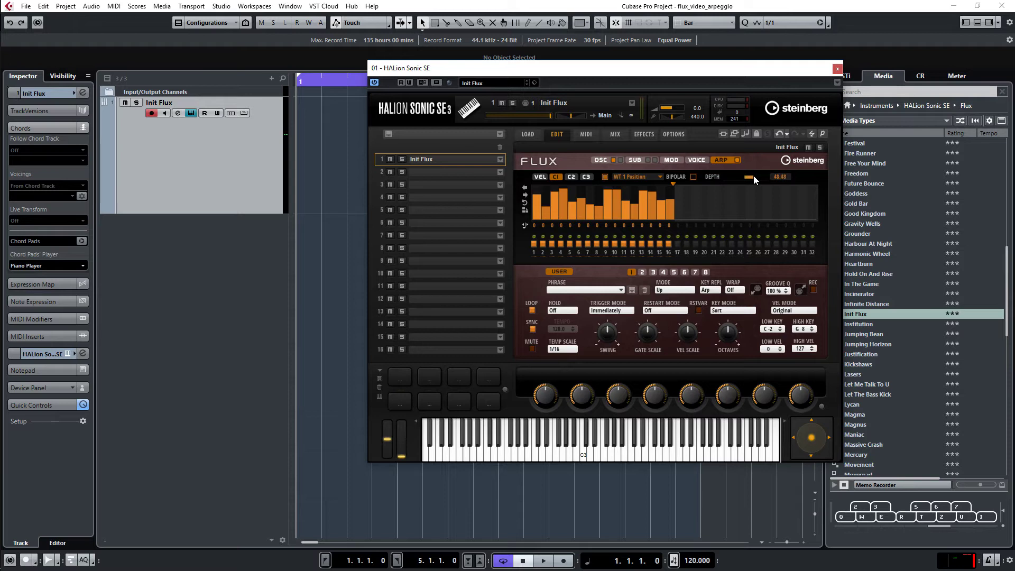
pyautogui.click(587, 458)
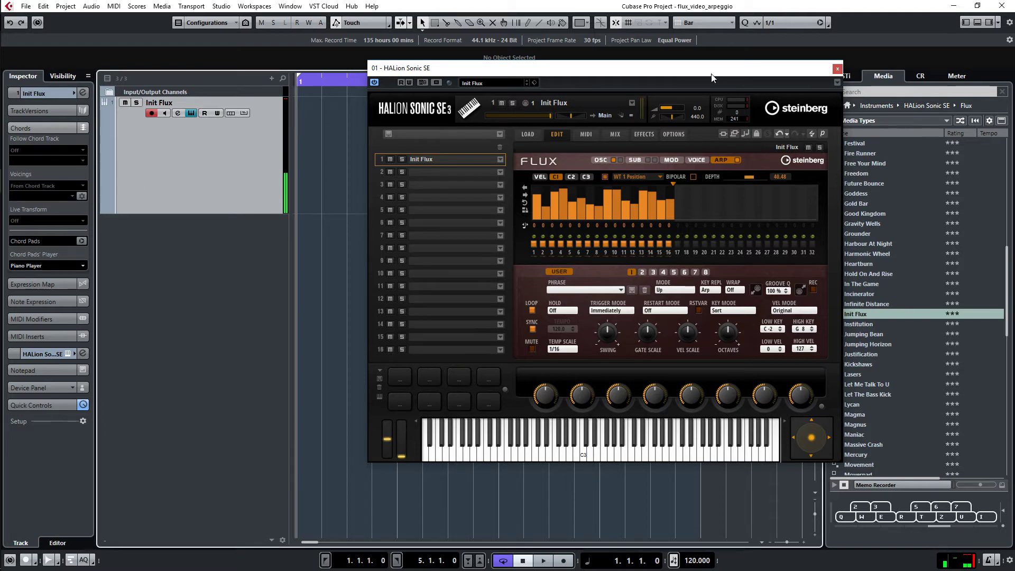
# - Set the Init Flux channel fader to -6.00 in the MixConsole
pyautogui.click(977, 22)
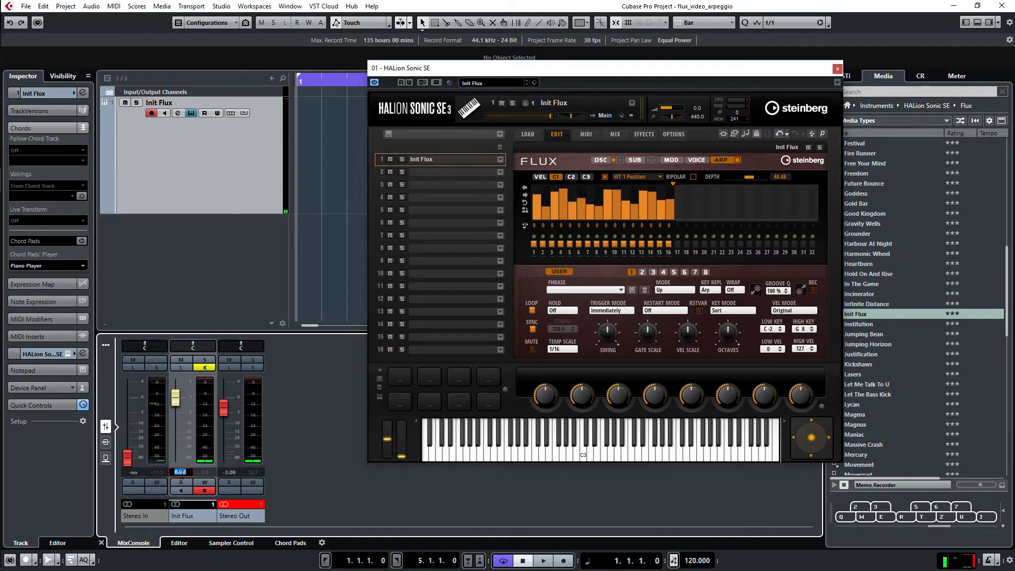
pyautogui.write('-6')
pyautogui.press('Return')
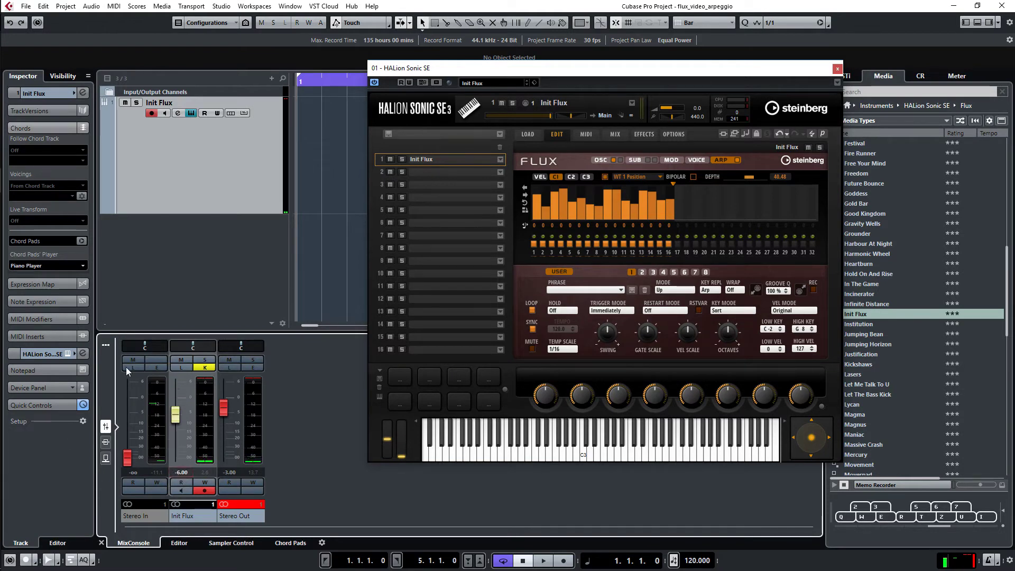
# - Audition the arpeggio from C3 and redraw C1 controller values for steps 8–16
pyautogui.click(582, 456)
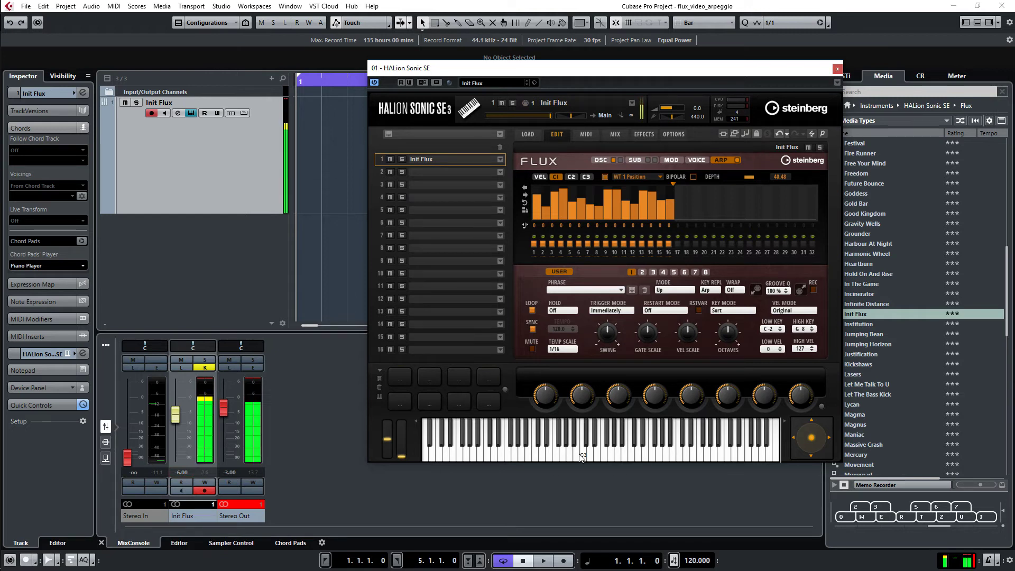
pyautogui.moveTo(591, 215)
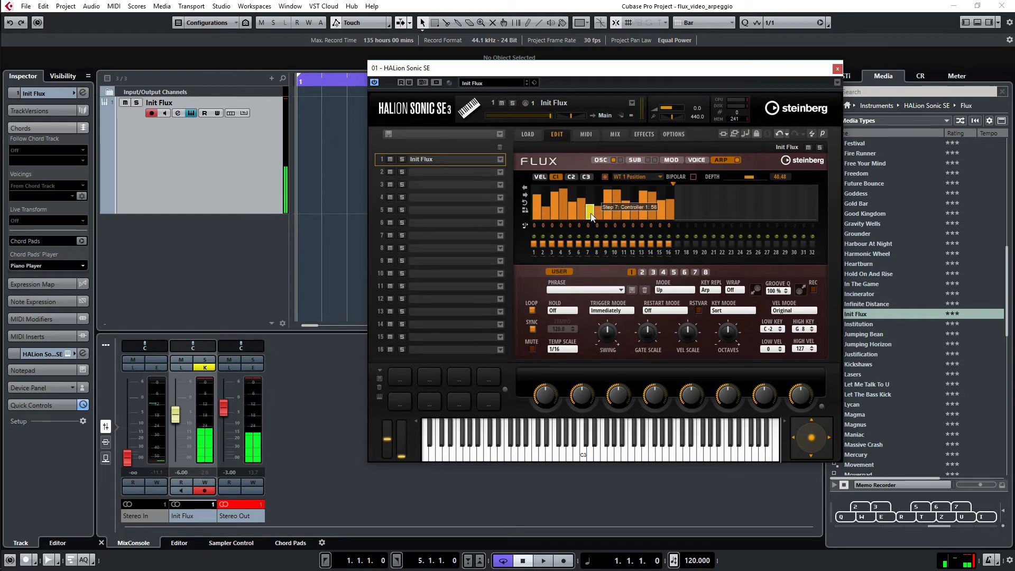
pyautogui.moveTo(591, 215)
pyautogui.mouseDown()
pyautogui.moveTo(658, 195)
pyautogui.moveTo(620, 191)
pyautogui.mouseUp()
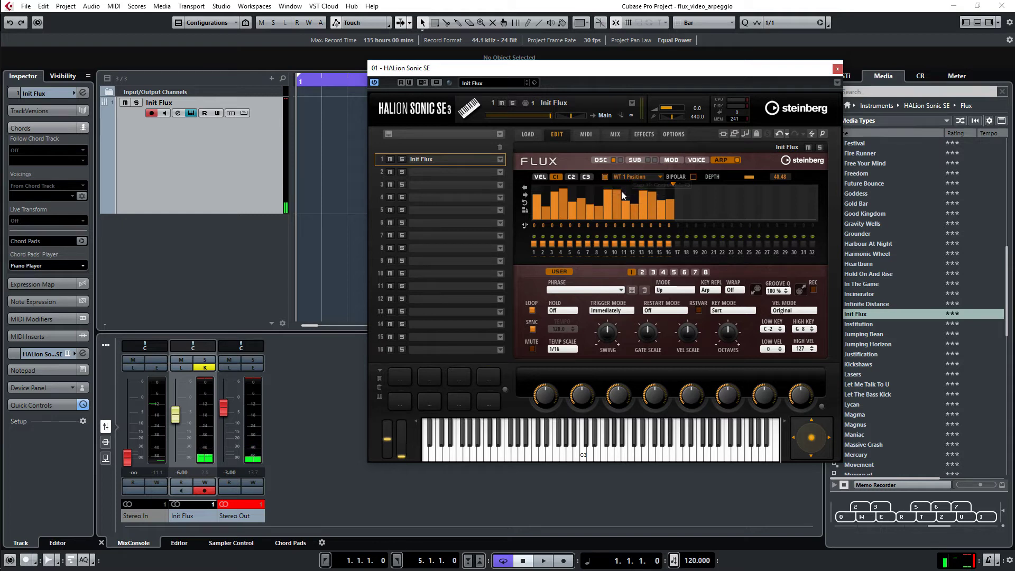
# - Load Vocal Filter AA-AE-OE from Vowels into the second Flux oscillator's wavetable
pyautogui.click(603, 160)
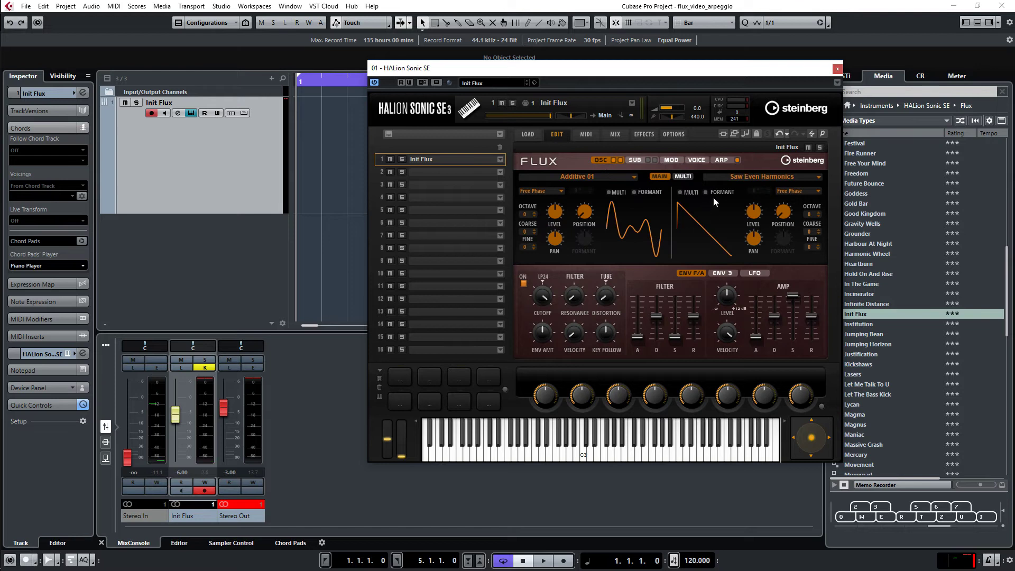
pyautogui.click(738, 177)
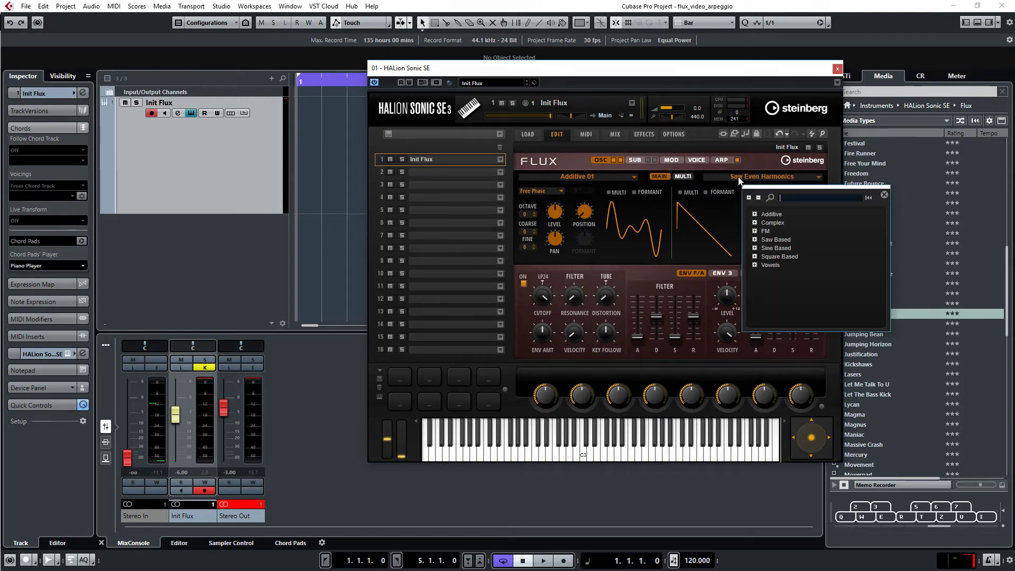
pyautogui.click(755, 265)
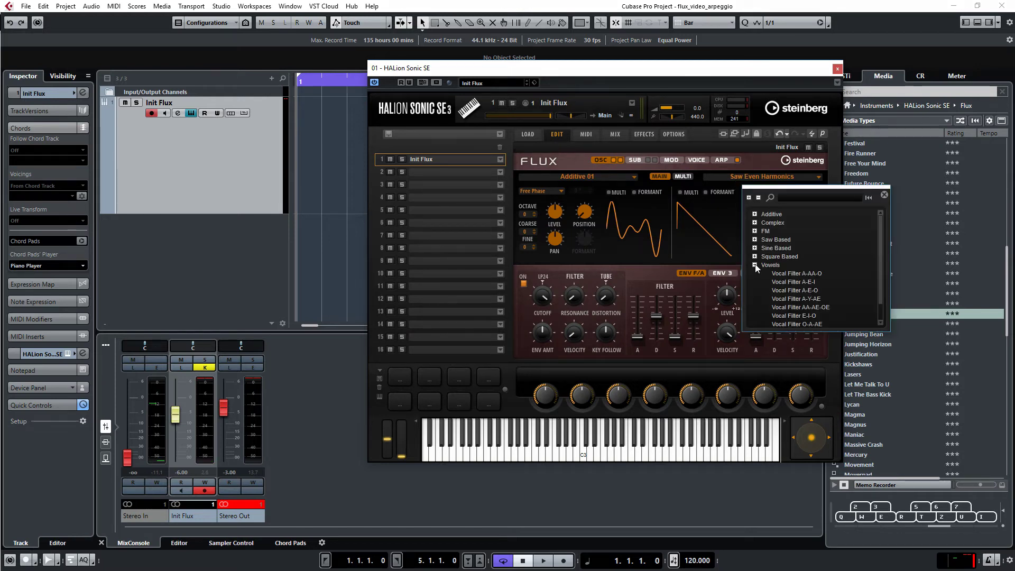
pyautogui.click(809, 308)
pyautogui.click(809, 307)
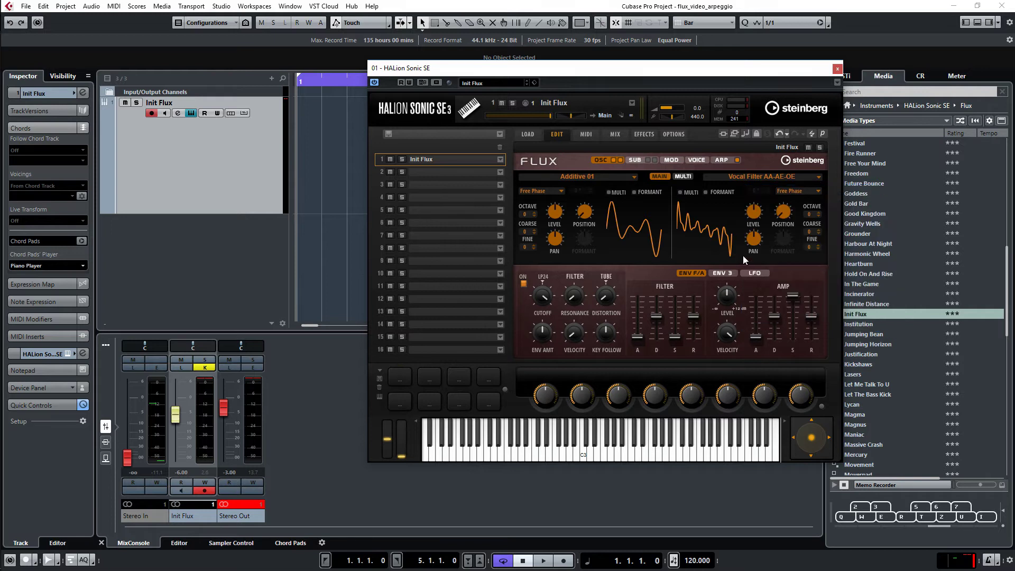
# - Route arpeggiator controller lane C2 to WT 2 Position
pyautogui.click(723, 160)
pyautogui.click(573, 178)
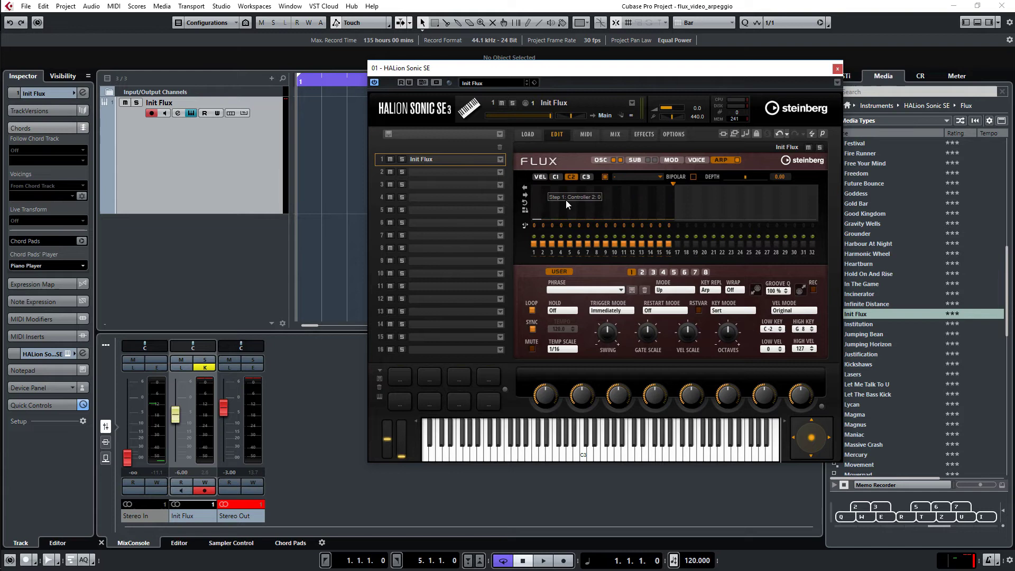
pyautogui.click(640, 175)
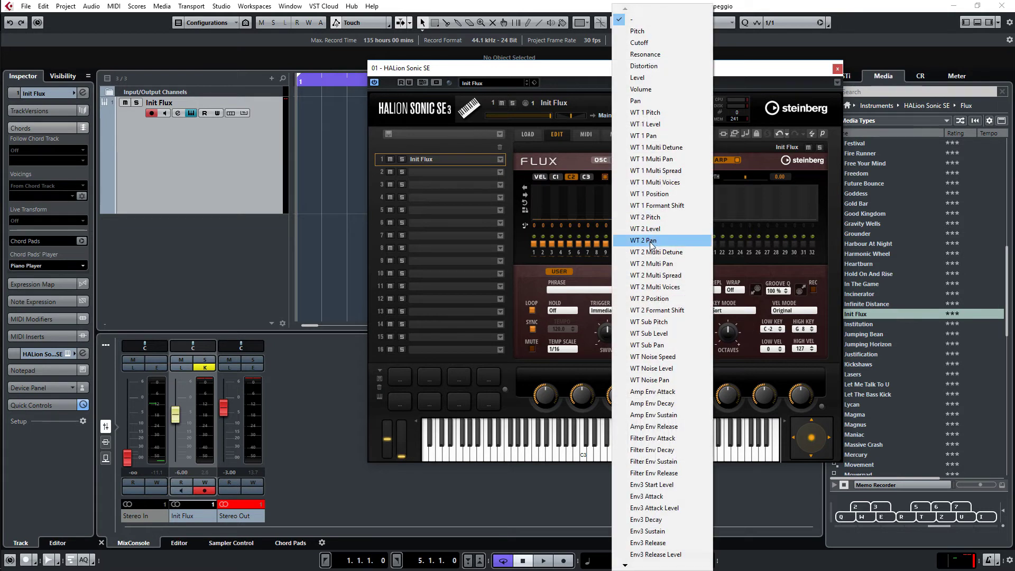
pyautogui.click(650, 299)
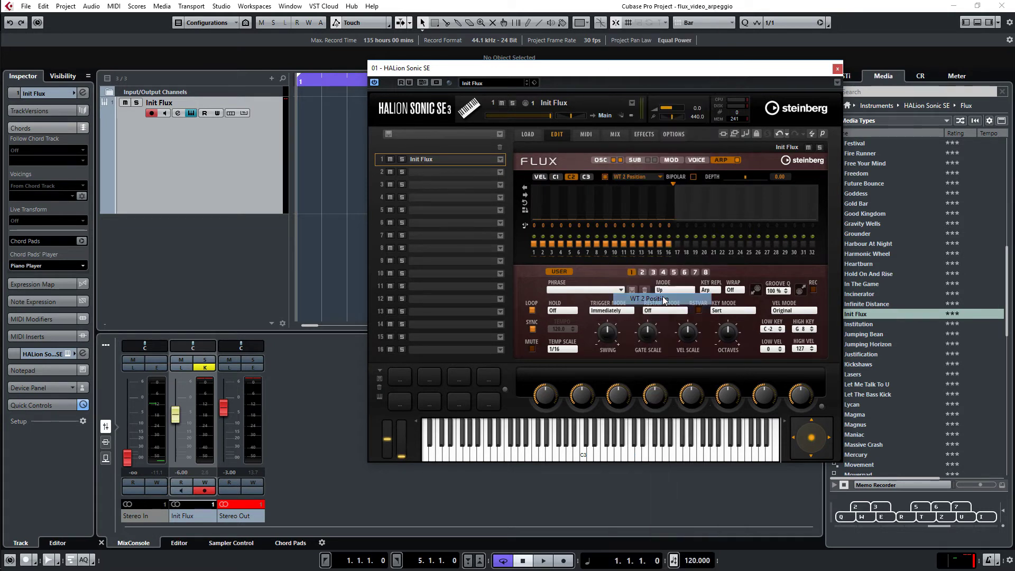
# - Draw C2 step values, audition the arpeggio from C3, and close the HALion window
pyautogui.moveTo(547, 210)
pyautogui.mouseDown()
pyautogui.moveTo(567, 193)
pyautogui.moveTo(589, 203)
pyautogui.moveTo(620, 186)
pyautogui.moveTo(620, 202)
pyautogui.moveTo(634, 208)
pyautogui.moveTo(648, 195)
pyautogui.moveTo(654, 207)
pyautogui.moveTo(646, 197)
pyautogui.moveTo(671, 198)
pyautogui.mouseUp()
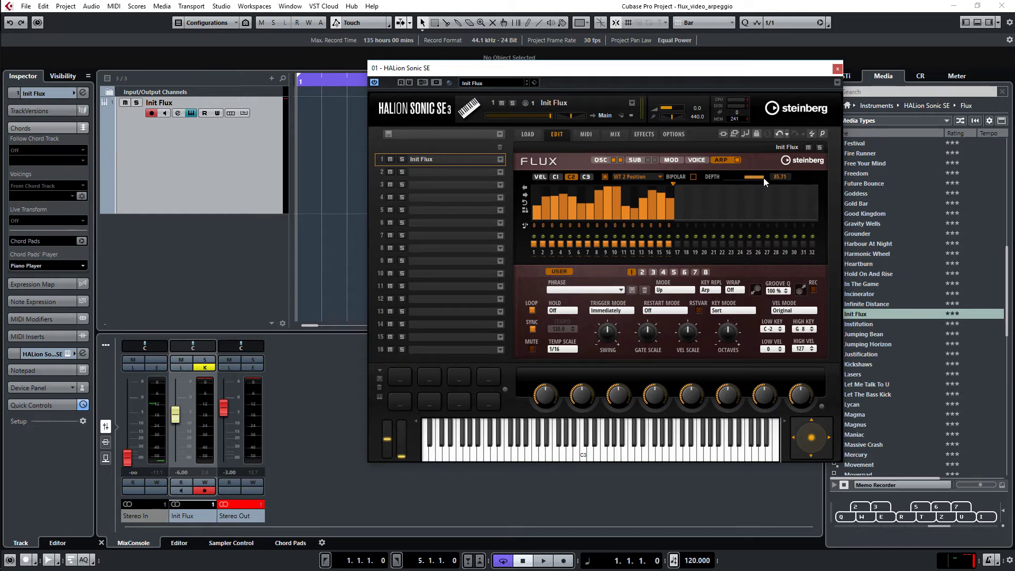
pyautogui.click(584, 457)
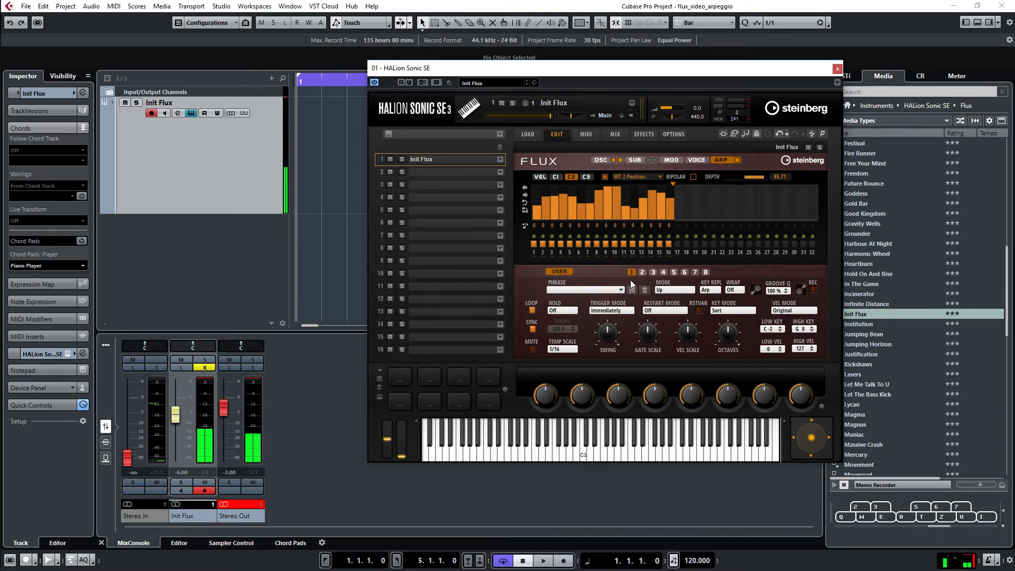
pyautogui.press('Escape')
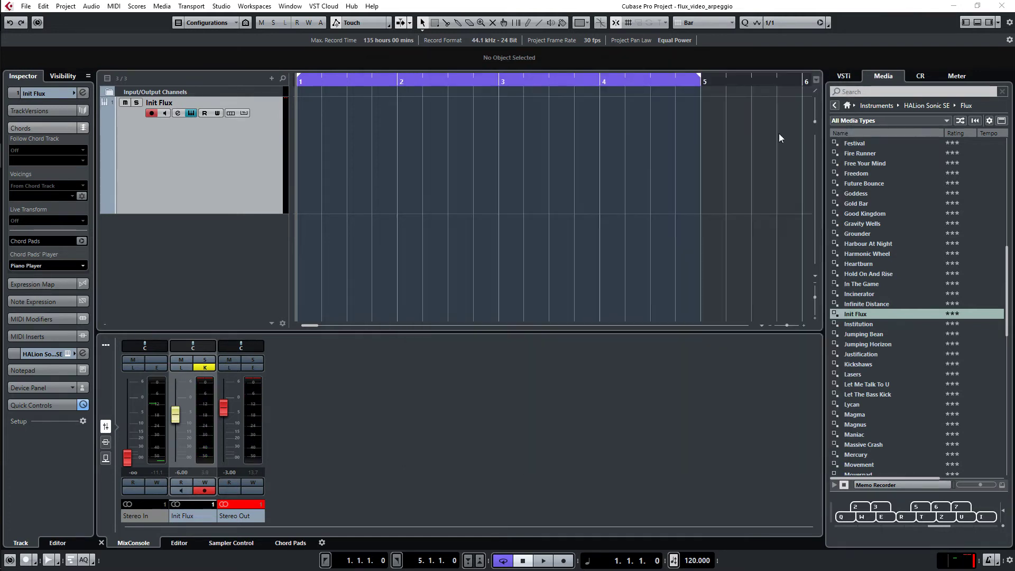
# - Reopen HALion with Ctrl+E on the OSC page and adjust oscillator 2 Position and oscillator 1 Pan
pyautogui.hotkey('ctrl', 'e')
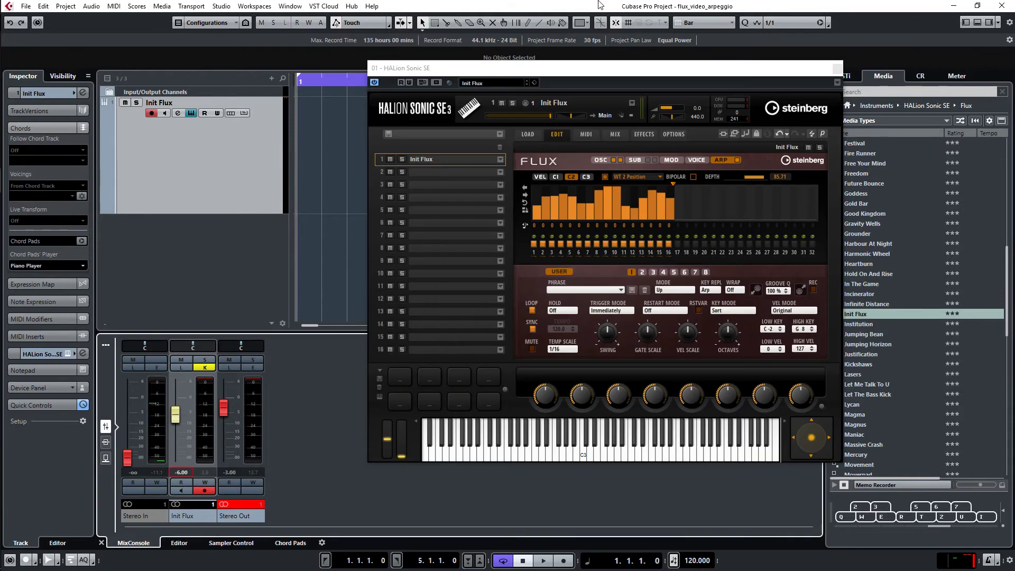
pyautogui.click(598, 161)
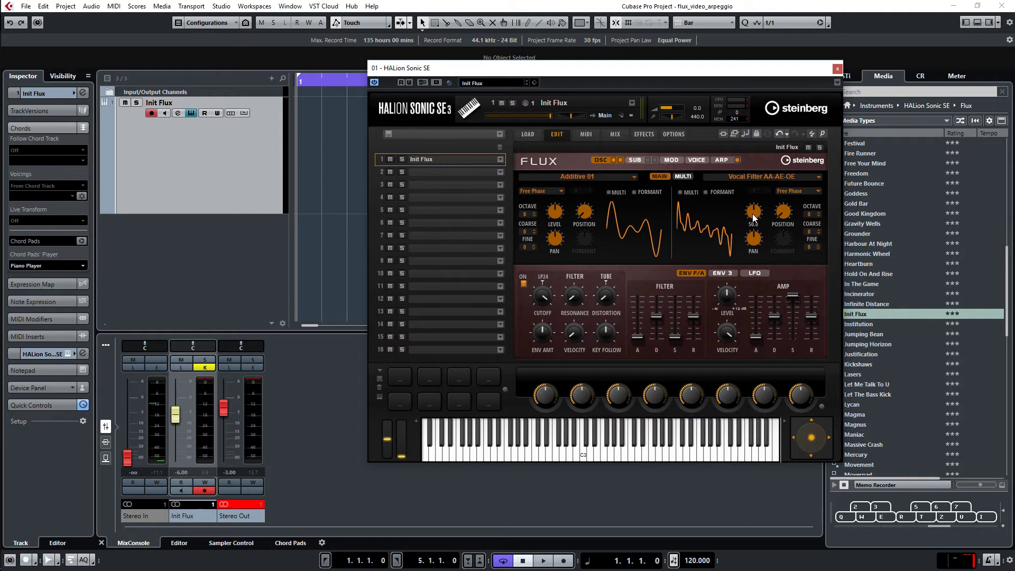
pyautogui.moveTo(753, 223)
pyautogui.moveTo(558, 226)
pyautogui.scroll(3, 795, 225)
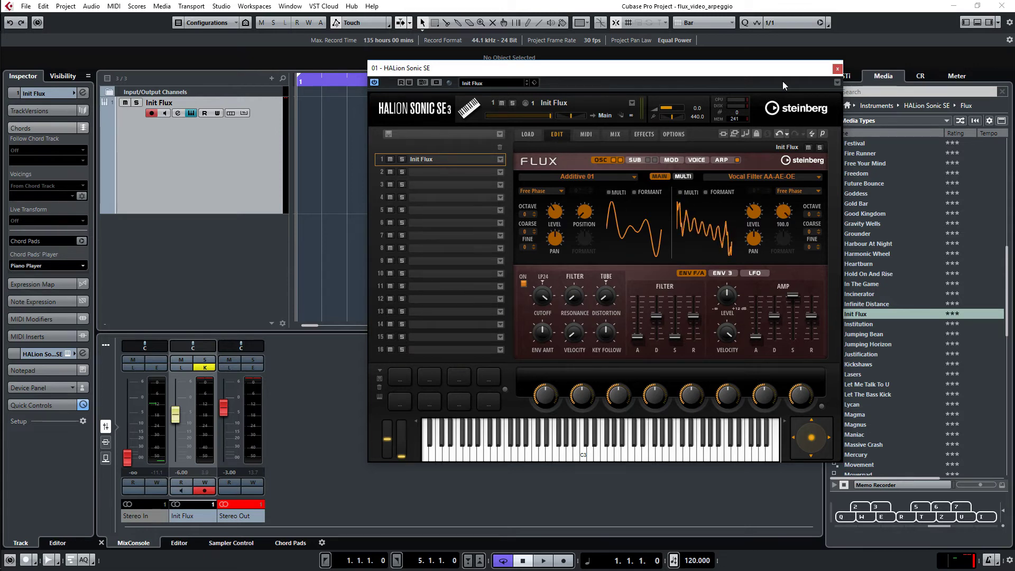
pyautogui.scroll(-3, 795, 225)
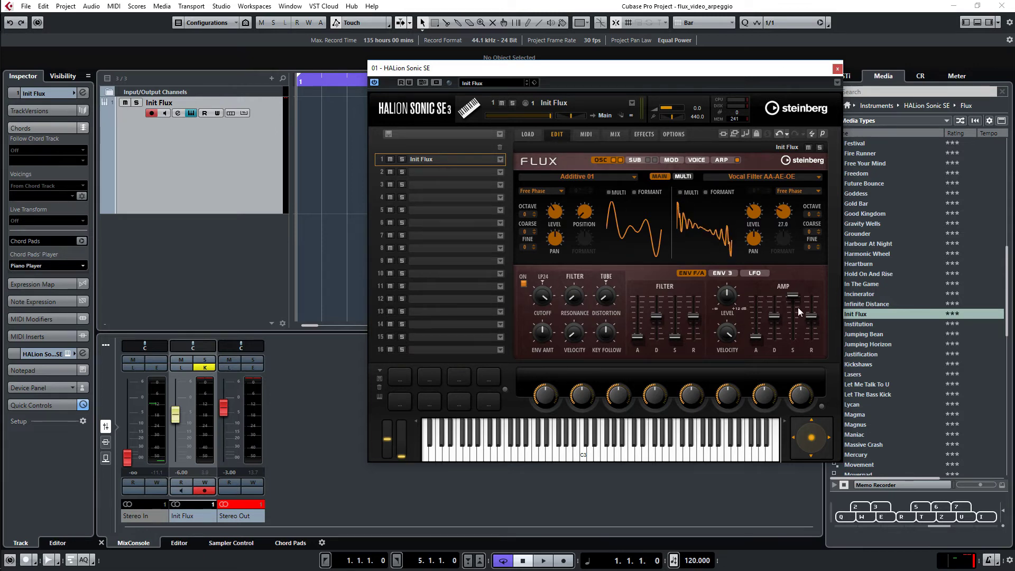
pyautogui.scroll(-5, 557, 247)
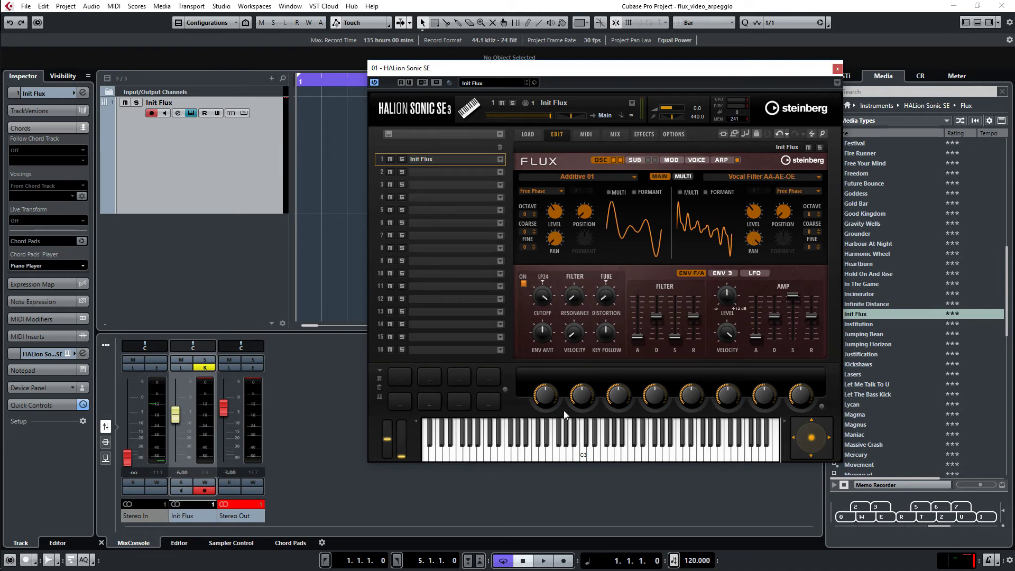
# - Audition C3 while lowering the amp envelope sustain and shortening decay to -34.2
pyautogui.click(583, 456)
pyautogui.moveTo(794, 298); pyautogui.dragTo(794, 304)
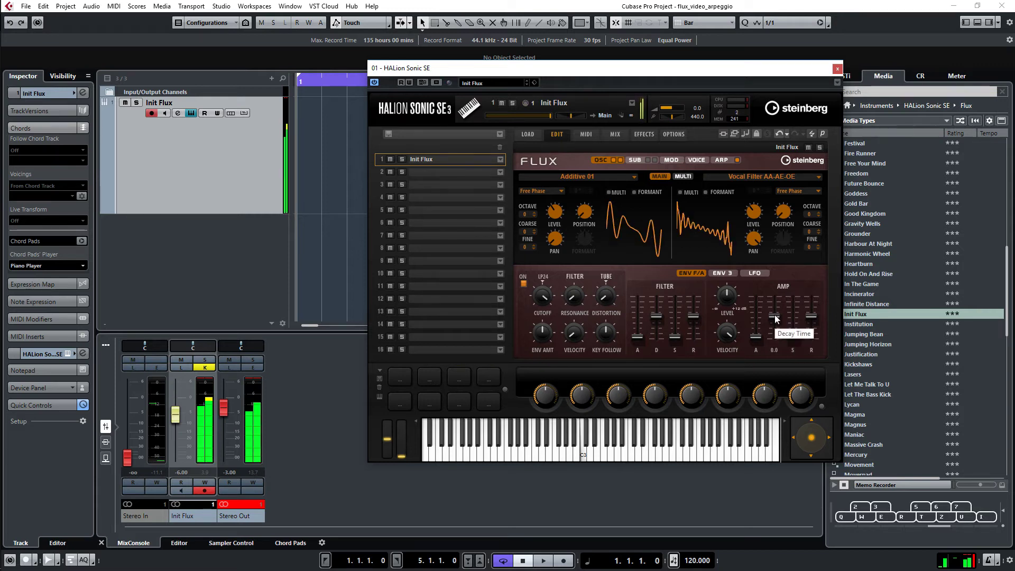
pyautogui.moveTo(775, 315)
pyautogui.mouseDown()
pyautogui.moveTo(775, 325)
pyautogui.moveTo(775, 307)
pyautogui.moveTo(777, 321)
pyautogui.mouseUp()
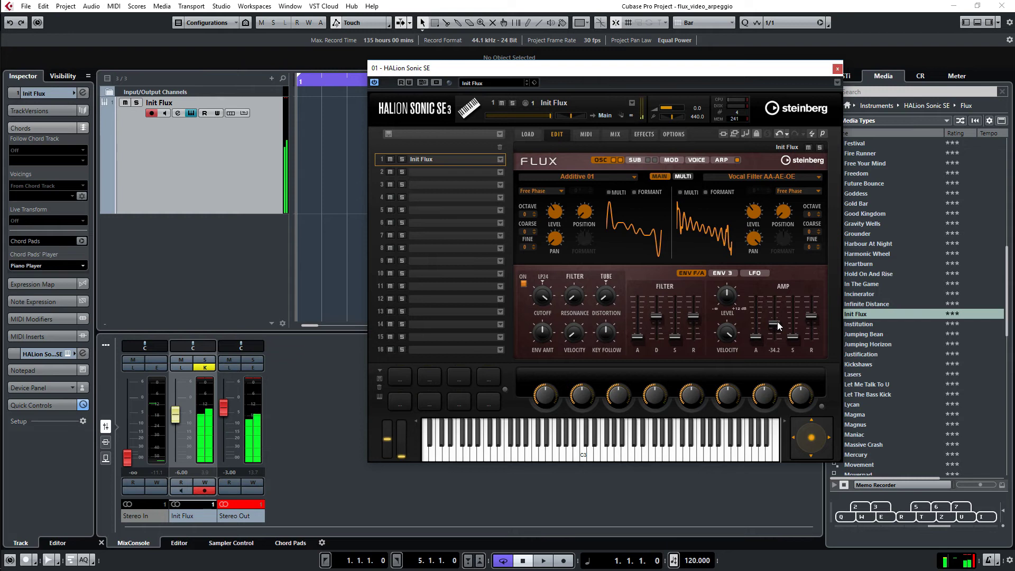
pyautogui.click(702, 4)
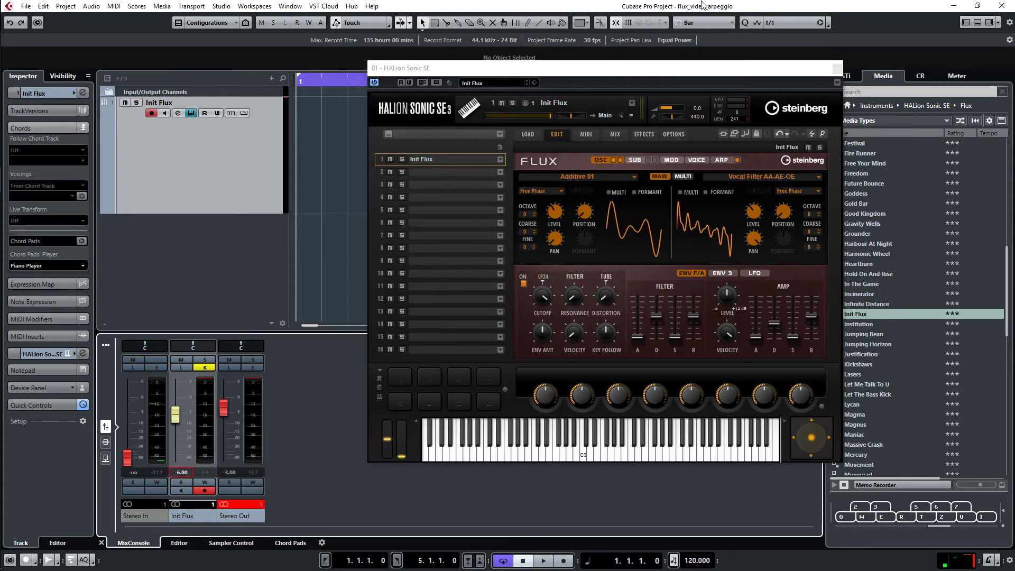
# - Enable the sub oscillator, set its waveform to Saw, and audition it on the keyboard
pyautogui.click(647, 160)
pyautogui.click(637, 159)
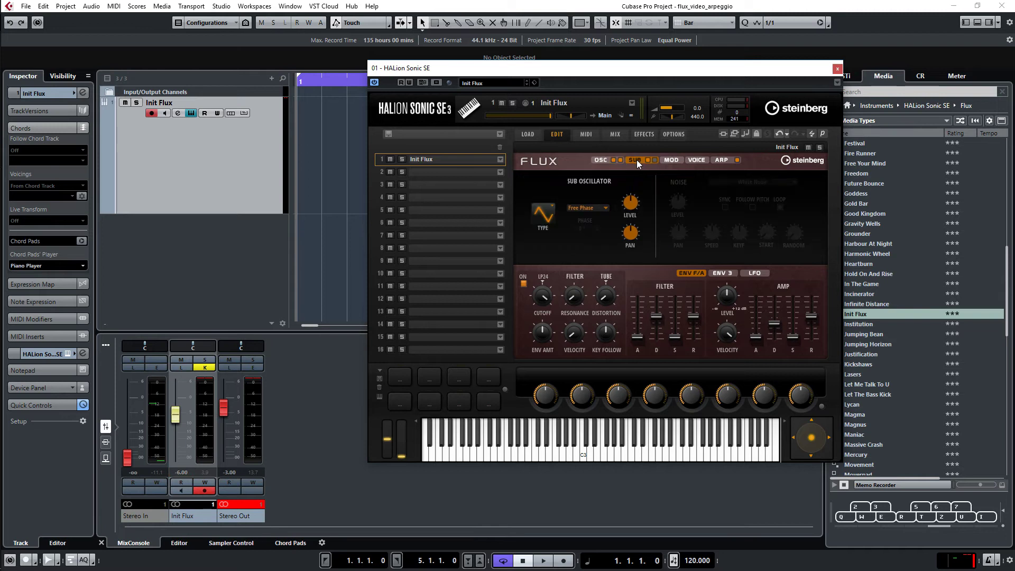
pyautogui.click(542, 216)
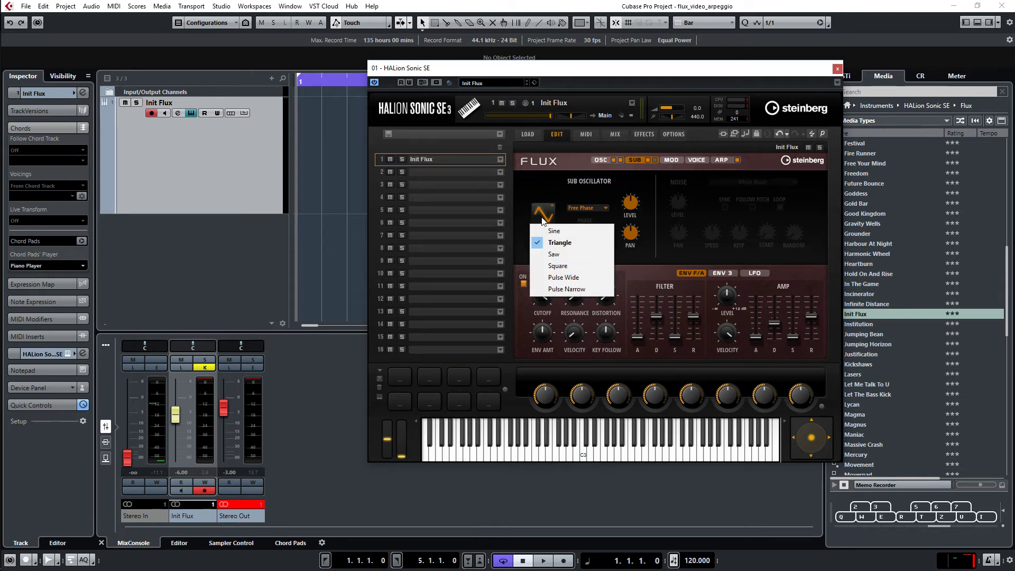
pyautogui.click(553, 255)
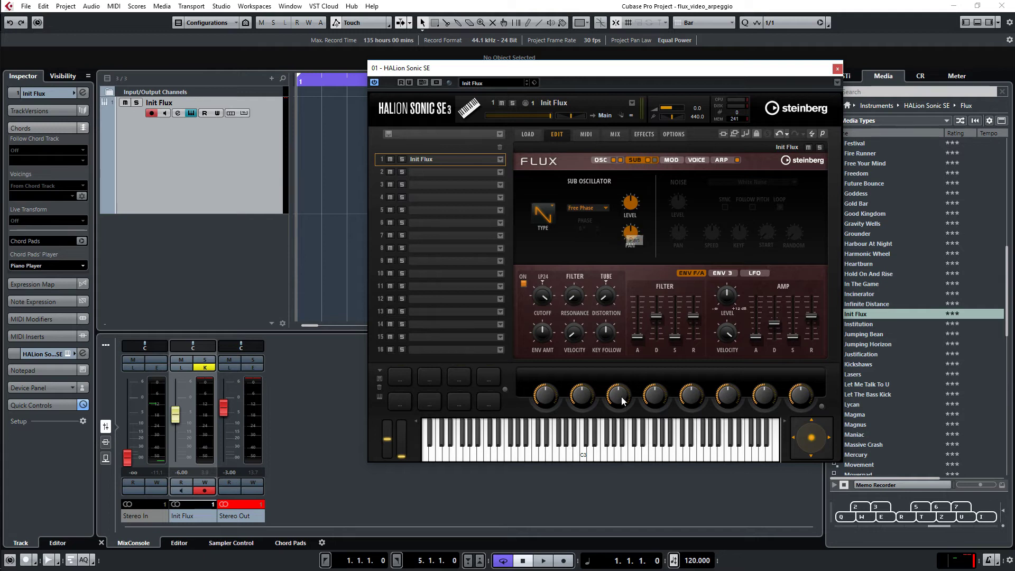
pyautogui.click(581, 456)
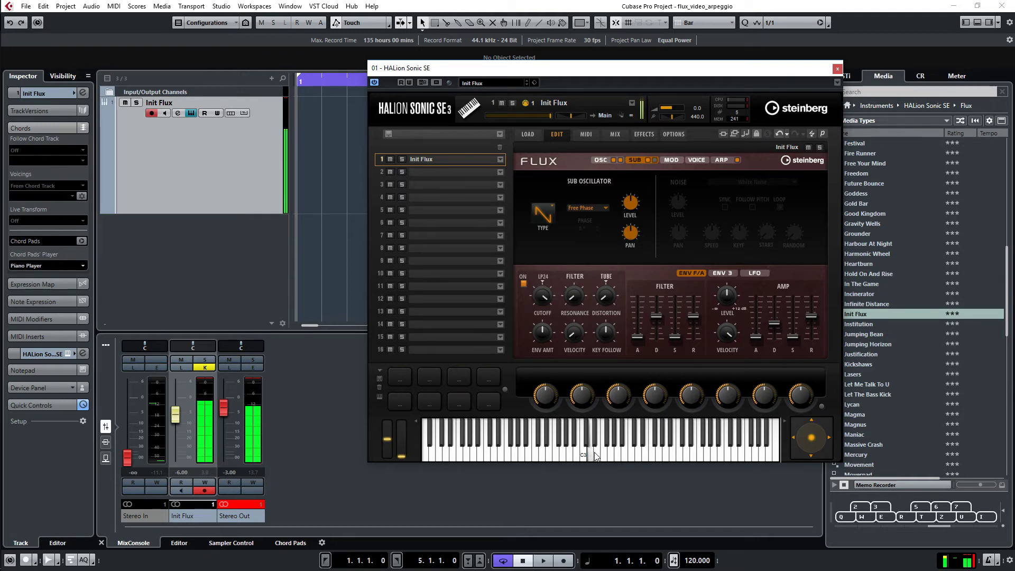
pyautogui.click(594, 453)
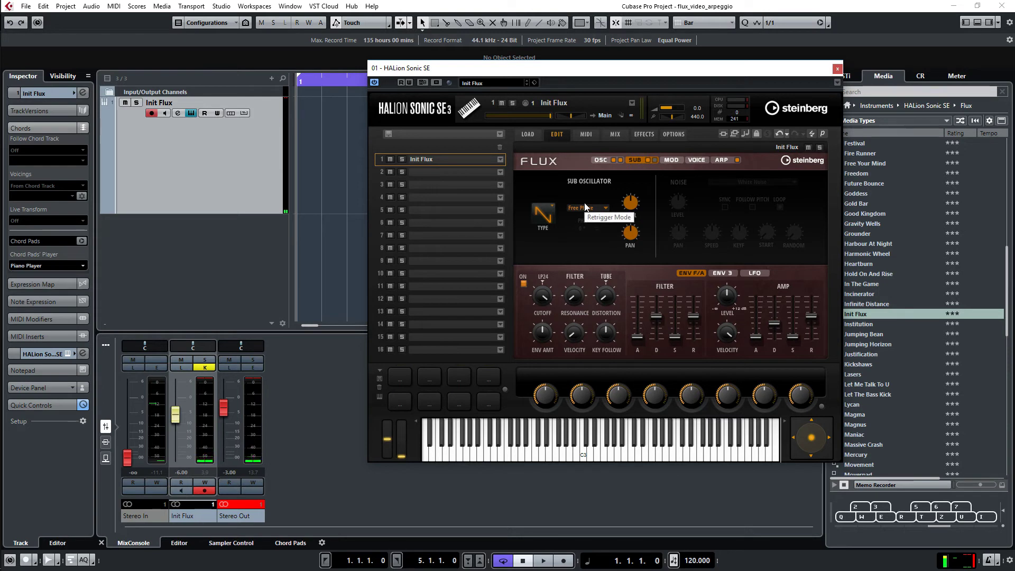
# - Load Reverb into Aux FX 1's first slot, trim Room Size to 97% and lower its Mix
pyautogui.click(612, 137)
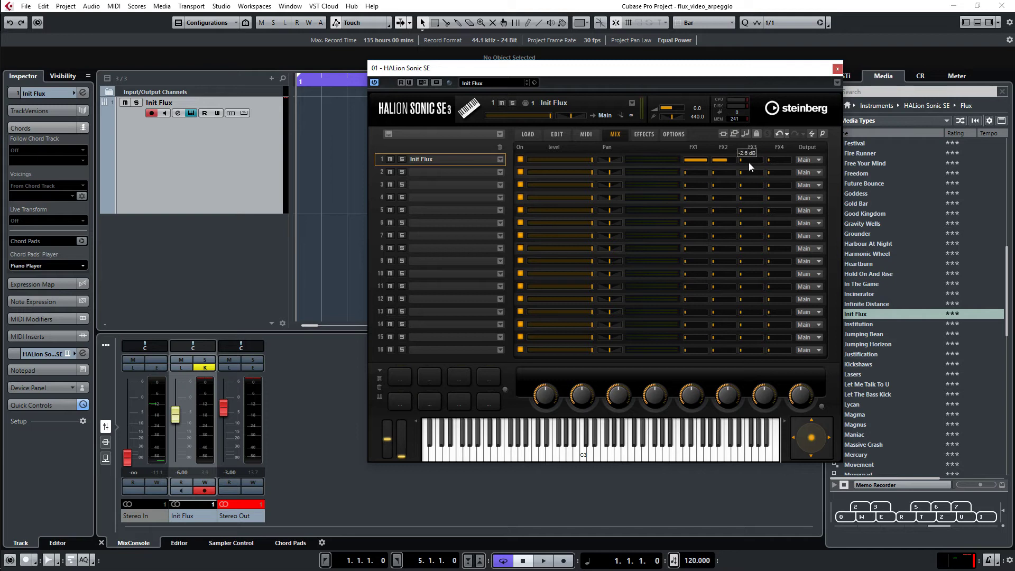
pyautogui.click(643, 134)
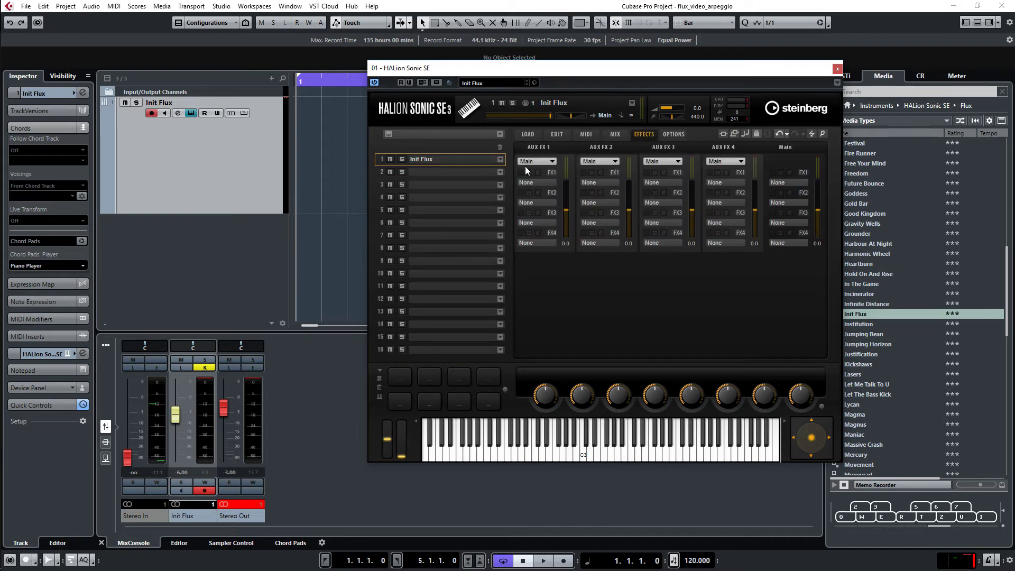
pyautogui.click(543, 181)
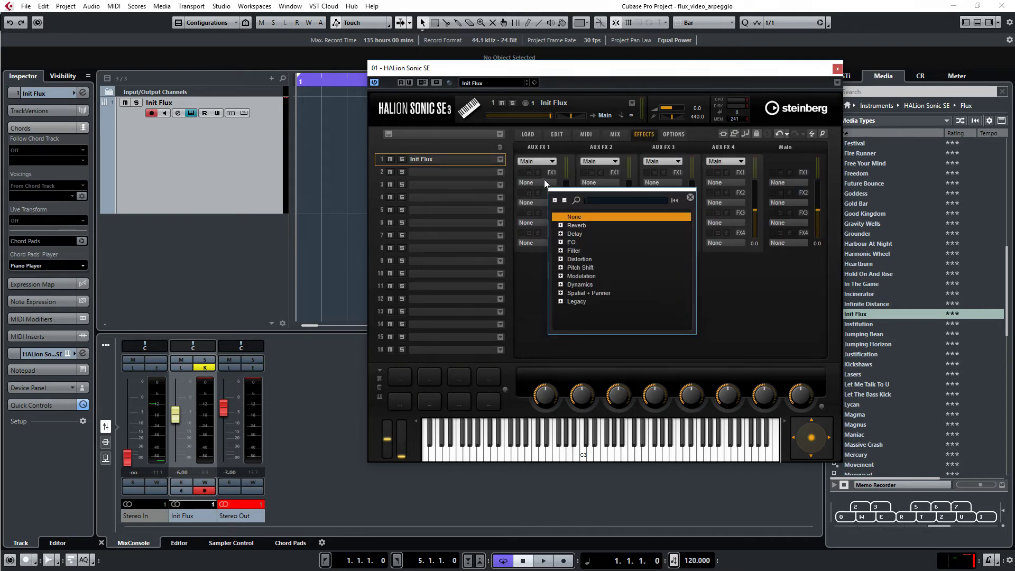
pyautogui.click(568, 227)
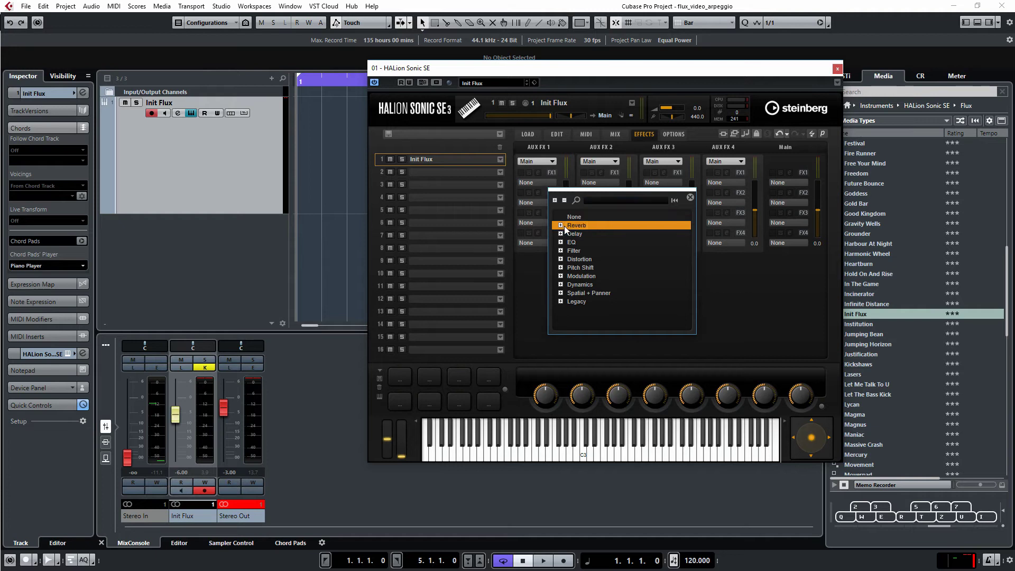
pyautogui.click(568, 228)
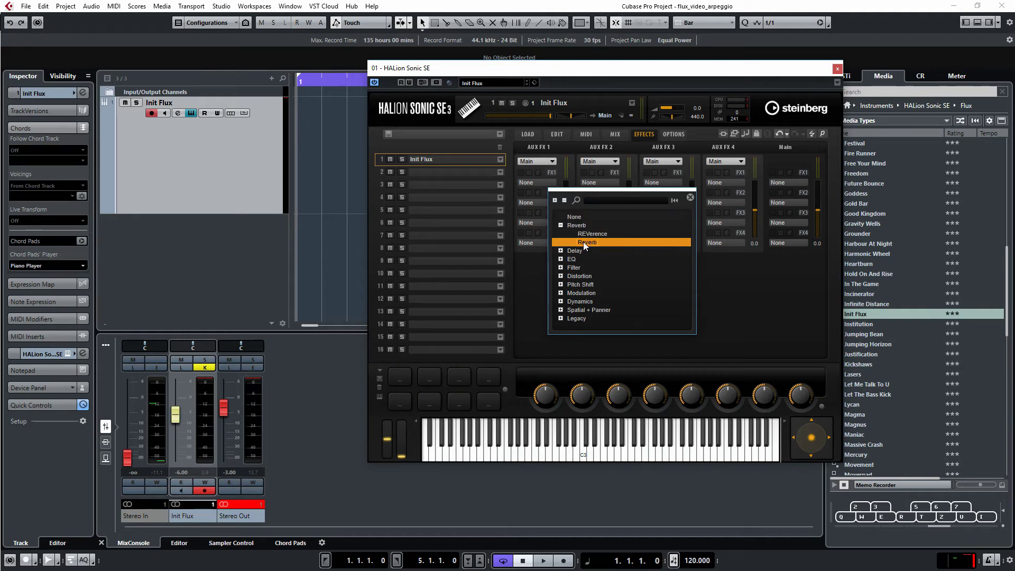
pyautogui.click(583, 243)
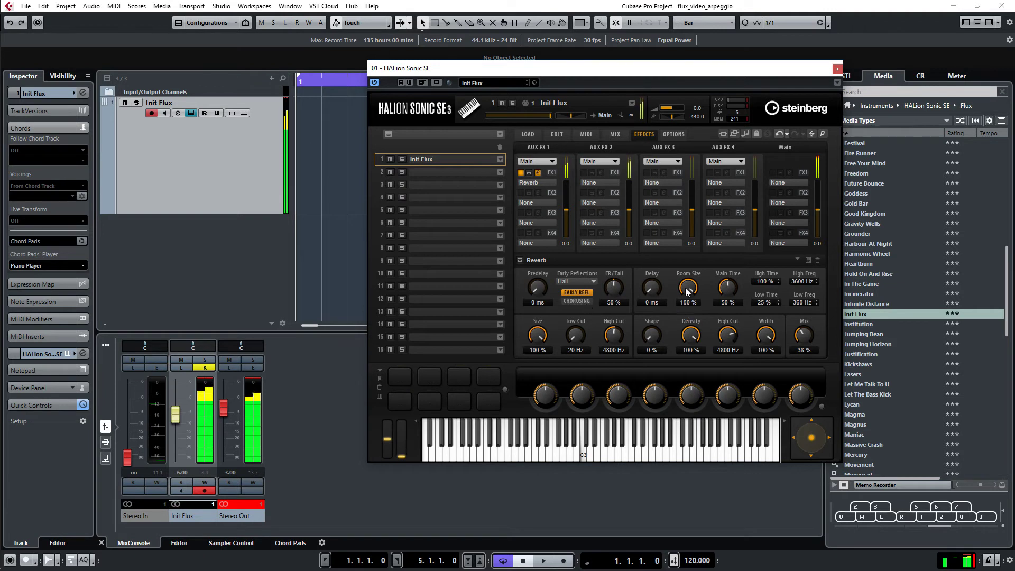
pyautogui.moveTo(687, 291)
pyautogui.mouseDown()
pyautogui.moveTo(690, 333)
pyautogui.moveTo(689, 294)
pyautogui.moveTo(689, 306)
pyautogui.mouseUp()
pyautogui.moveTo(799, 343)
pyautogui.mouseDown()
pyautogui.moveTo(807, 309)
pyautogui.moveTo(807, 358)
pyautogui.moveTo(801, 342)
pyautogui.mouseUp()
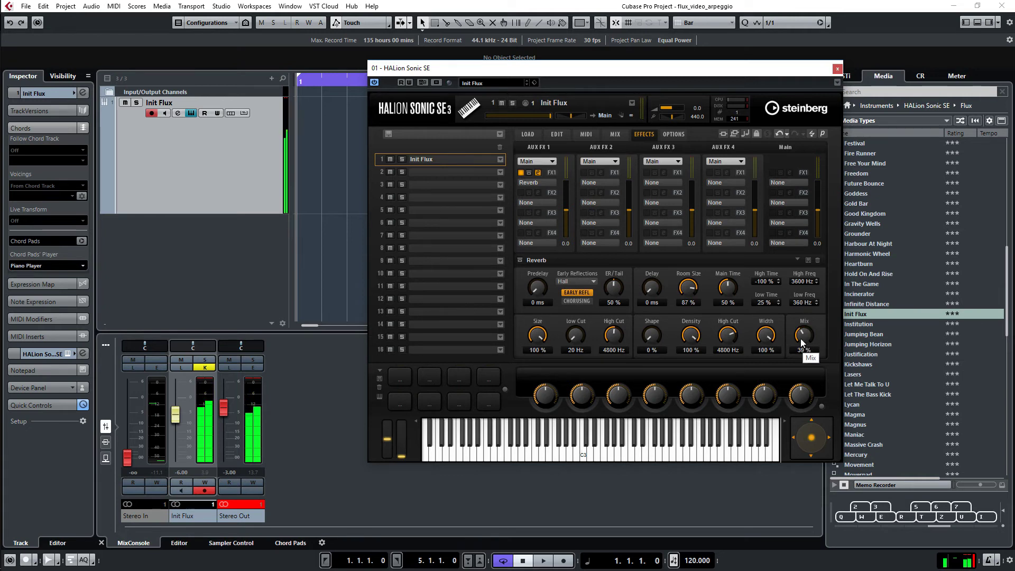
# - Load Multi Delay on Aux FX 2 with 1/2T time, 20% feedback and 42% mix
pyautogui.click(608, 185)
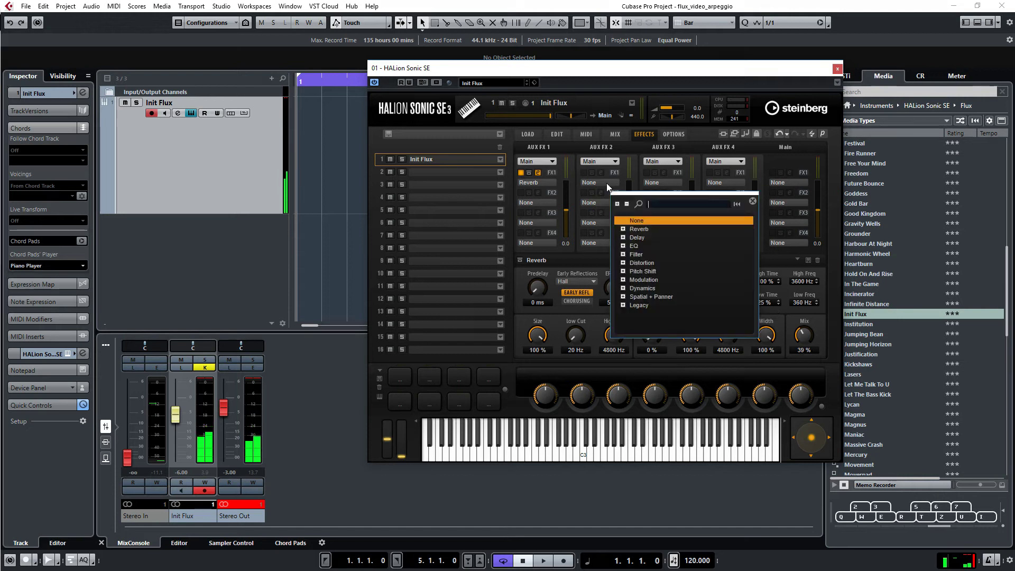
pyautogui.click(624, 238)
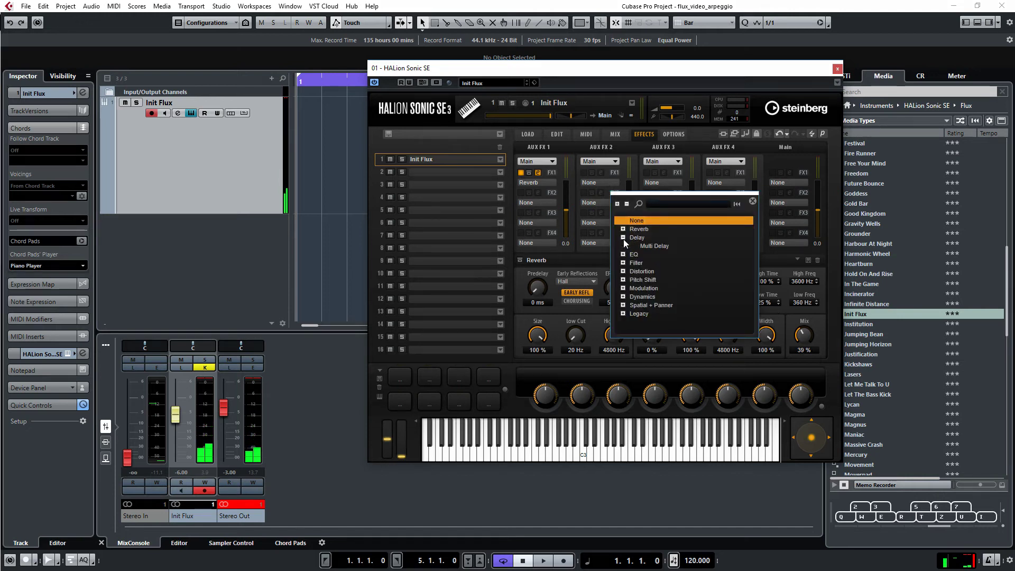
pyautogui.click(650, 247)
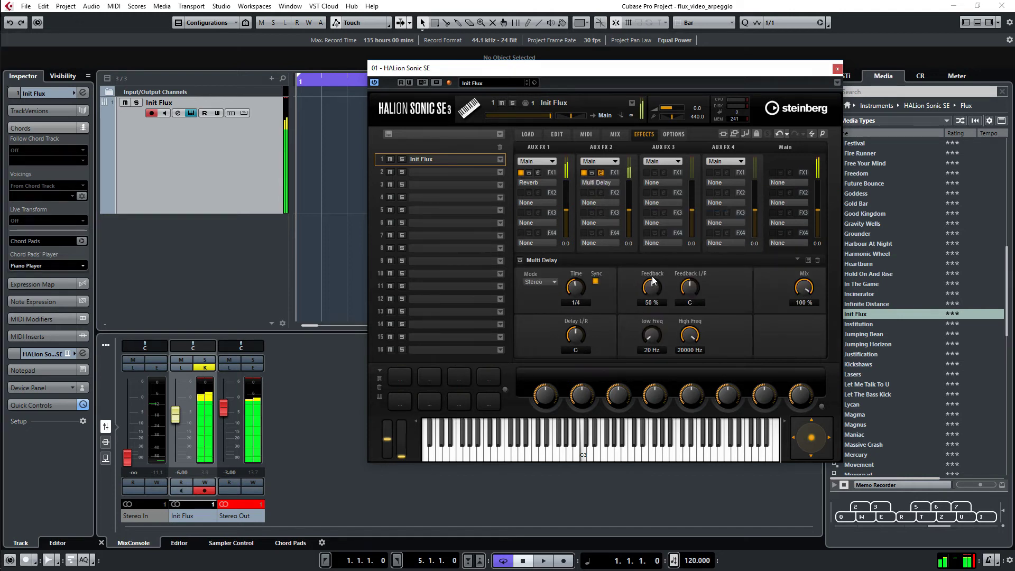
pyautogui.moveTo(805, 289); pyautogui.dragTo(810, 331)
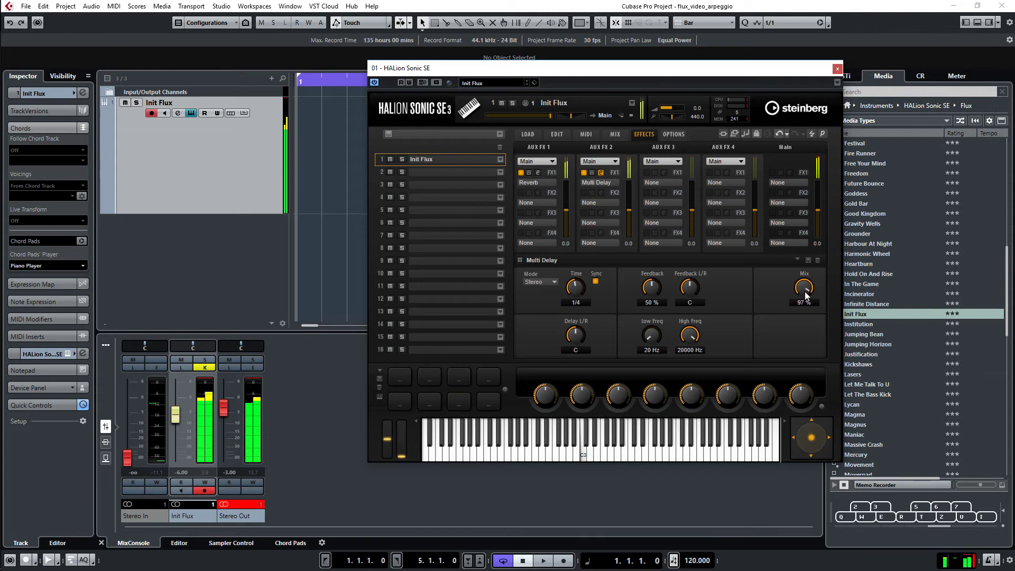
pyautogui.moveTo(816, 384); pyautogui.dragTo(796, 272)
pyautogui.moveTo(650, 299); pyautogui.dragTo(649, 291)
pyautogui.moveTo(578, 293)
pyautogui.mouseDown()
pyautogui.moveTo(574, 272)
pyautogui.moveTo(575, 293)
pyautogui.mouseUp()
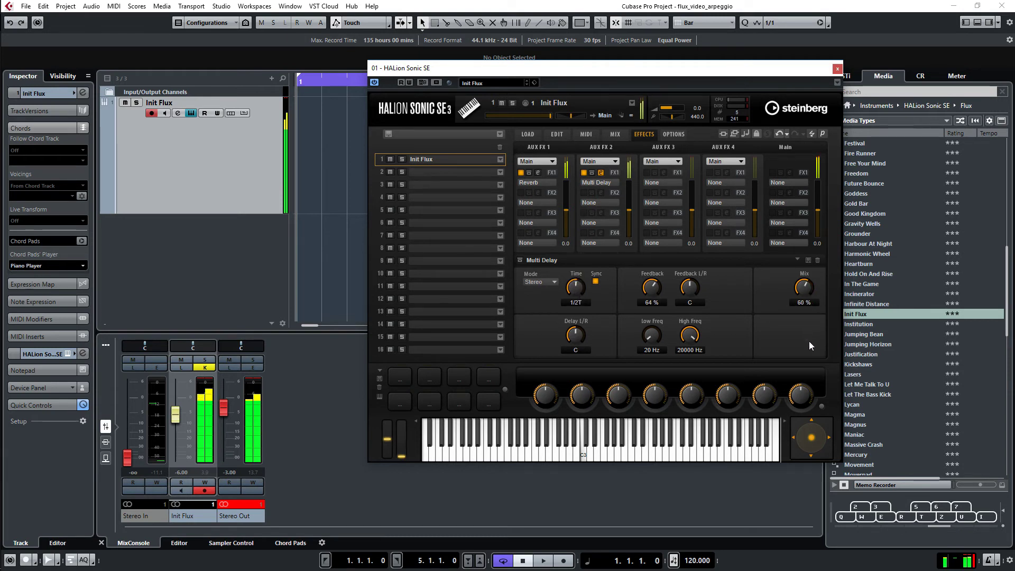
pyautogui.moveTo(810, 358); pyautogui.dragTo(810, 360)
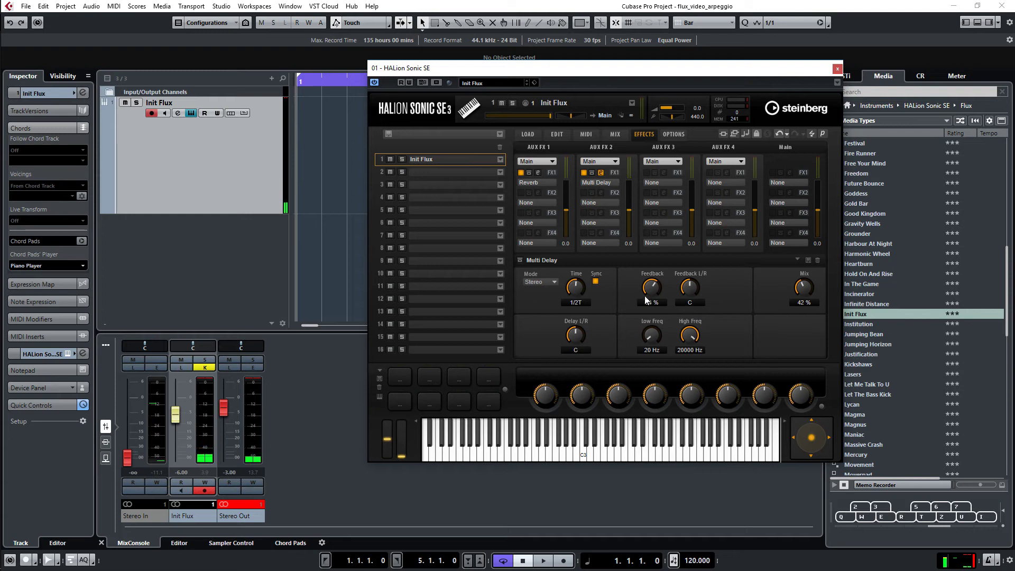
pyautogui.moveTo(649, 294); pyautogui.dragTo(655, 343)
pyautogui.click(581, 456)
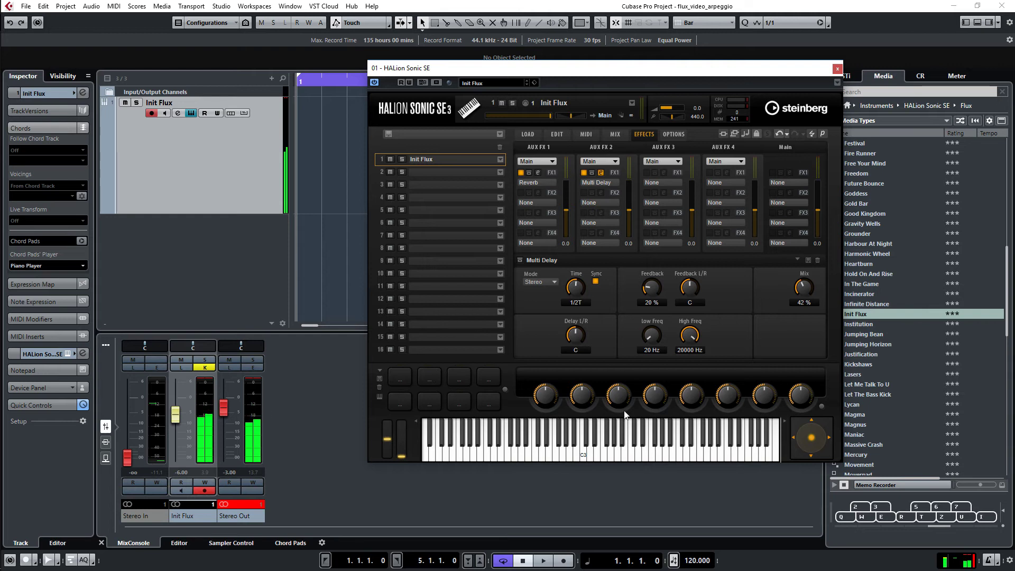
# - Close HALion Sonic SE, draw a four-bar part on Init Flux and open it for editing
pyautogui.click(596, 4)
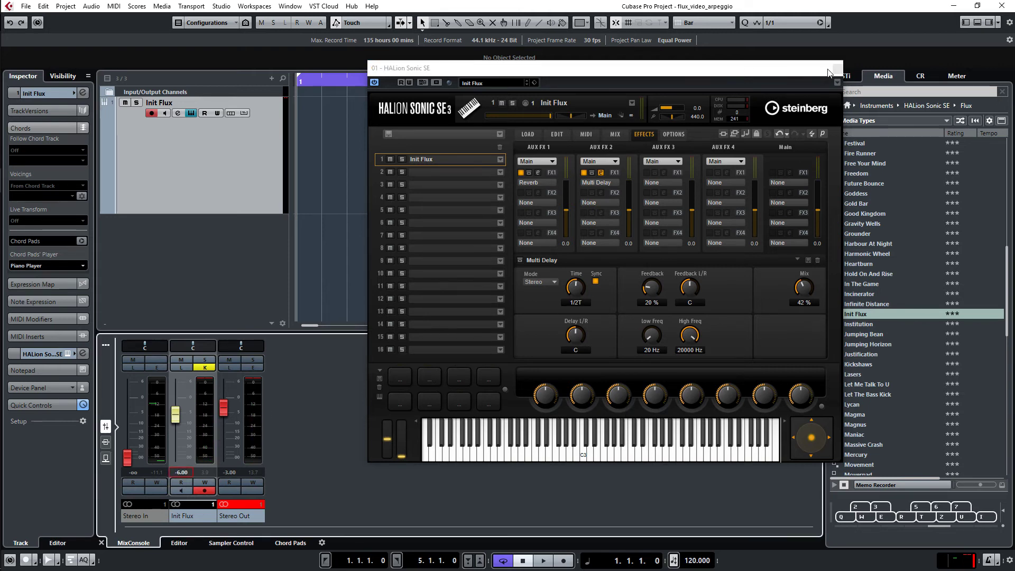
pyautogui.click(834, 68)
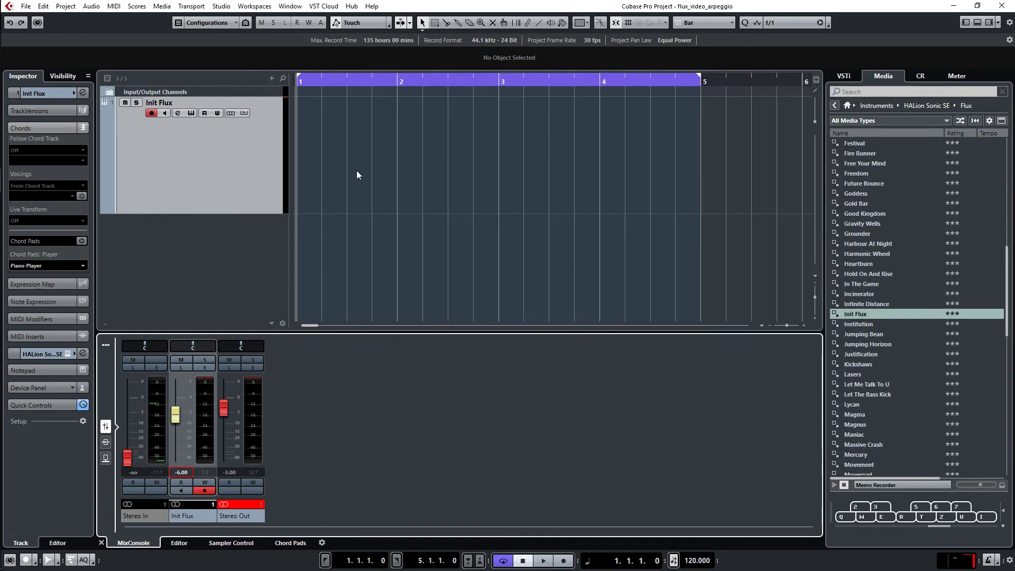
pyautogui.press('8')
pyautogui.moveTo(317, 154)
pyautogui.mouseDown()
pyautogui.moveTo(666, 159)
pyautogui.moveTo(630, 174)
pyautogui.mouseUp()
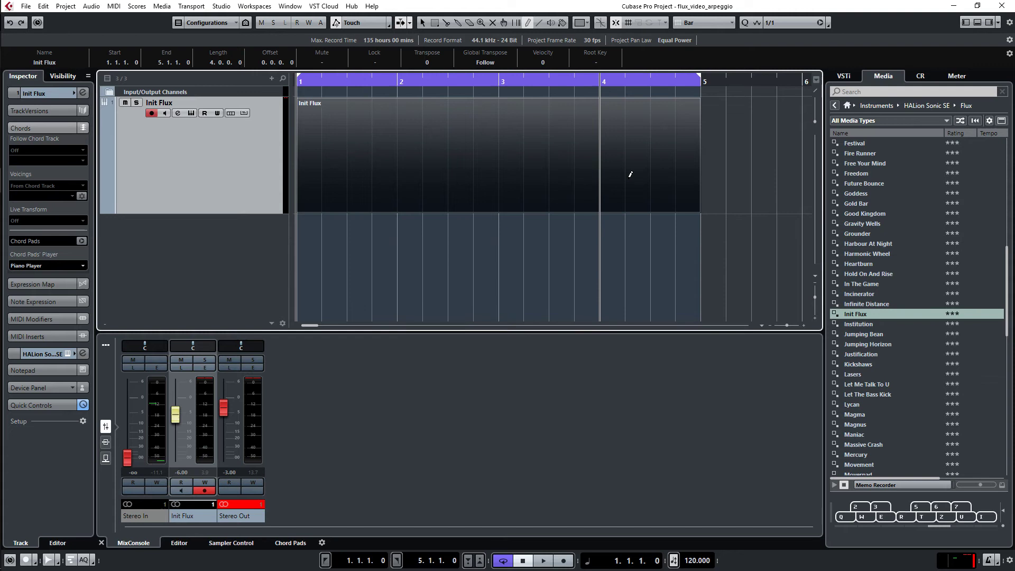
pyautogui.press('1')
pyautogui.doubleClick(467, 163)
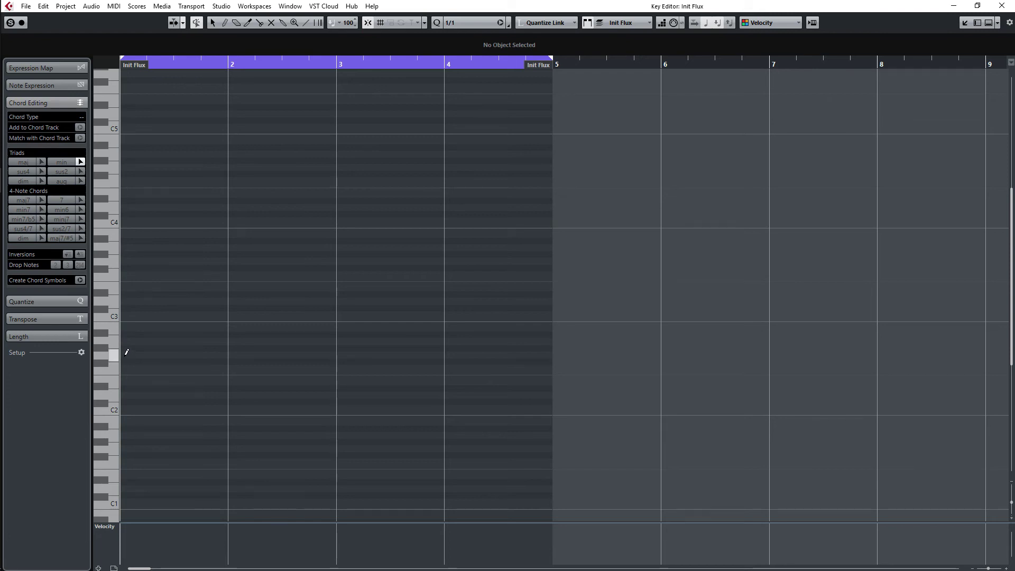
# - Insert Amin, C, Dmin and Emin triads in bars 1 to 4
pyautogui.click(126, 340)
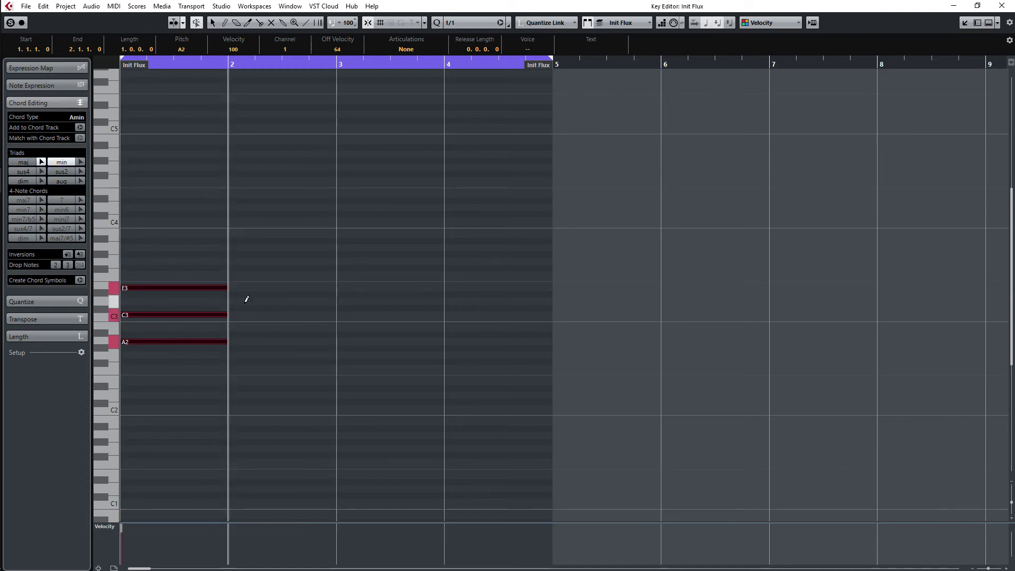
pyautogui.click(233, 315)
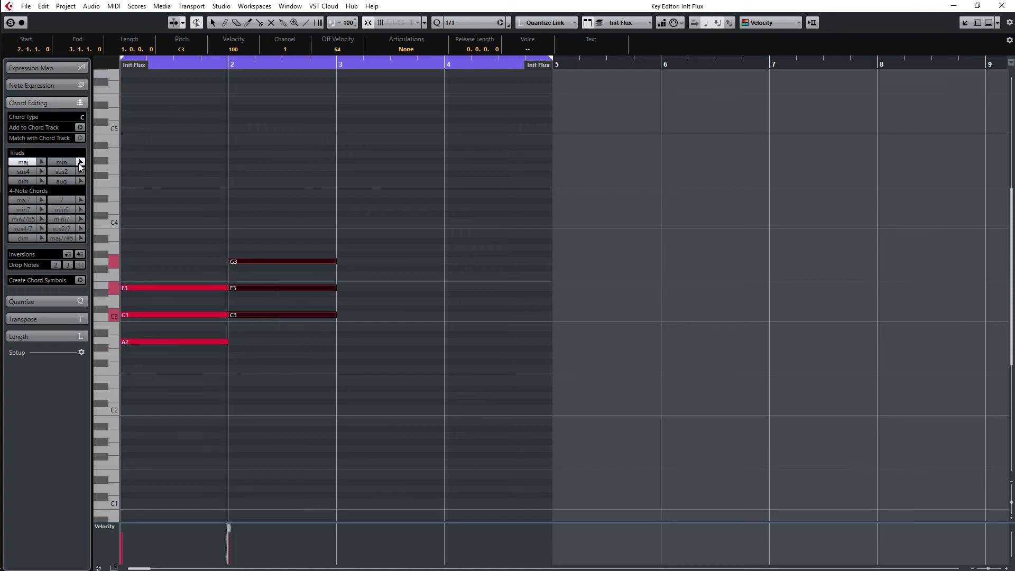
pyautogui.click(342, 300)
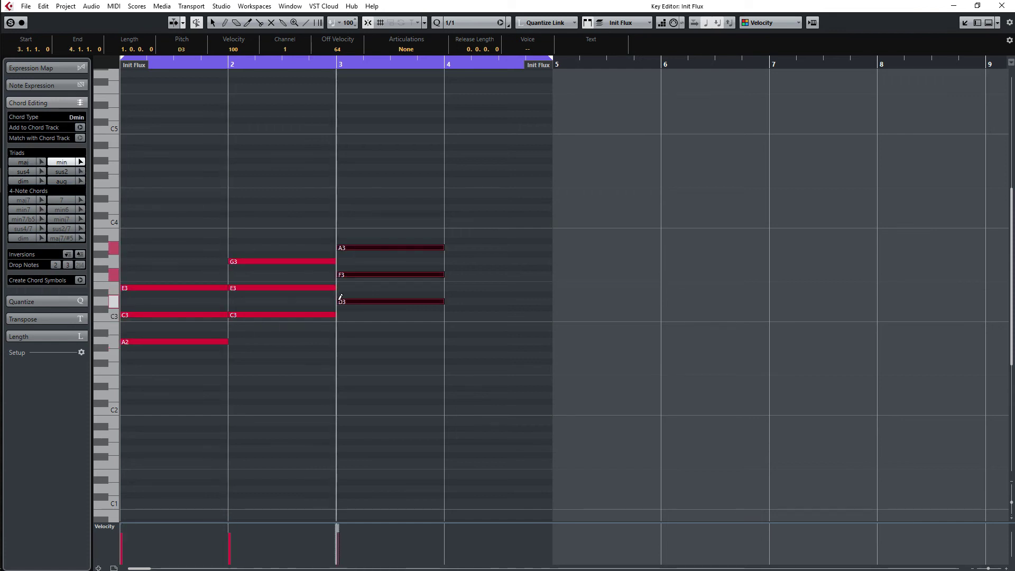
pyautogui.click(449, 285)
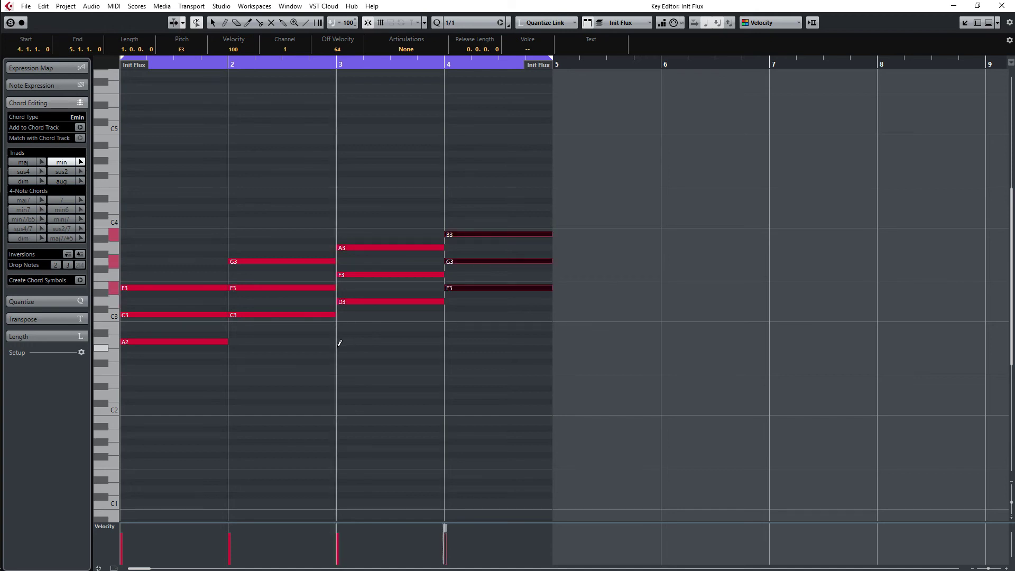
# - Drop C's E3, Dmin's D3 and Emin's G3 an octave, and invert Amin onto E2
pyautogui.press('1')
pyautogui.moveTo(260, 237); pyautogui.dragTo(281, 322)
pyautogui.click(55, 265)
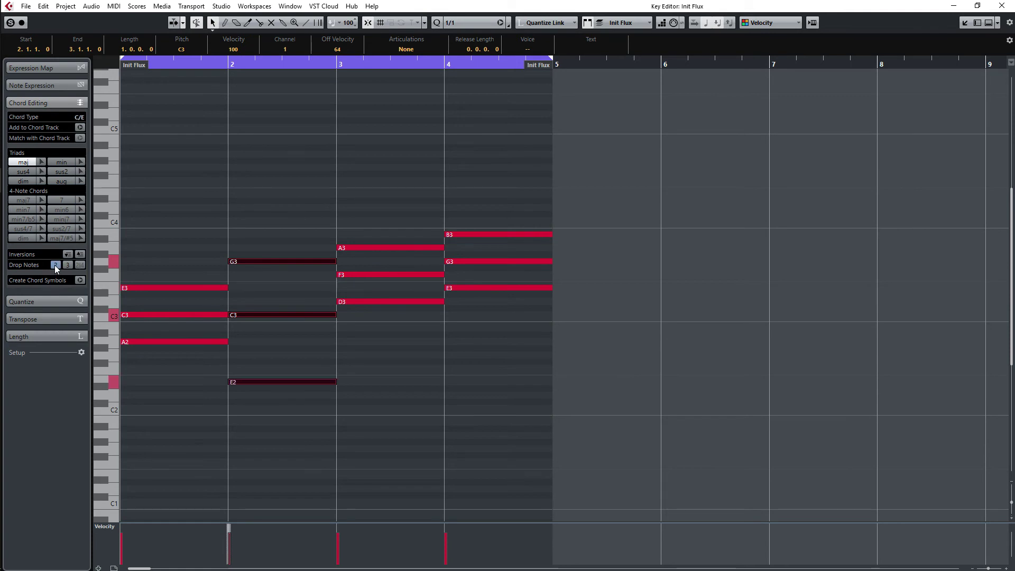
pyautogui.moveTo(375, 224); pyautogui.dragTo(385, 339)
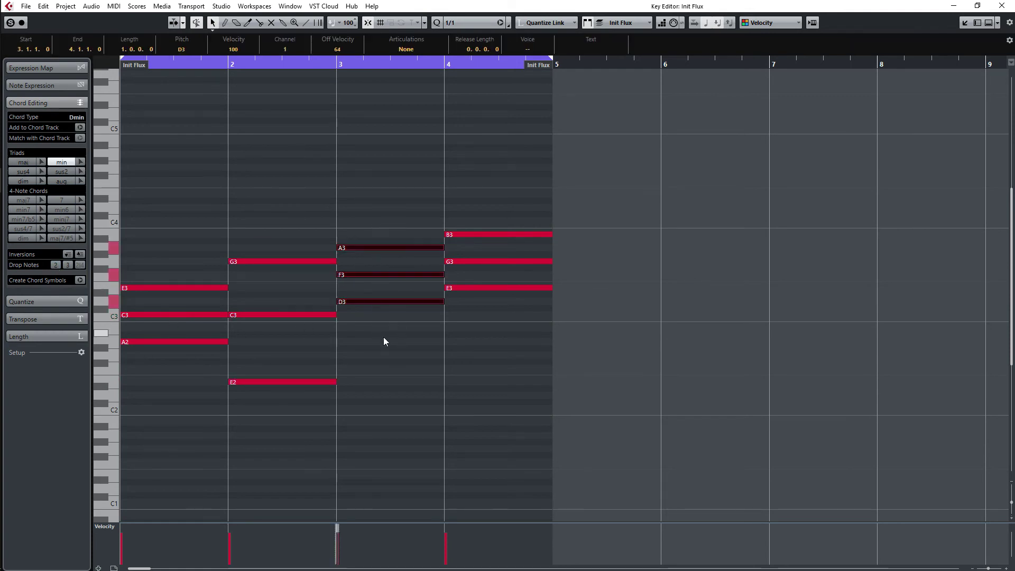
pyautogui.click(66, 265)
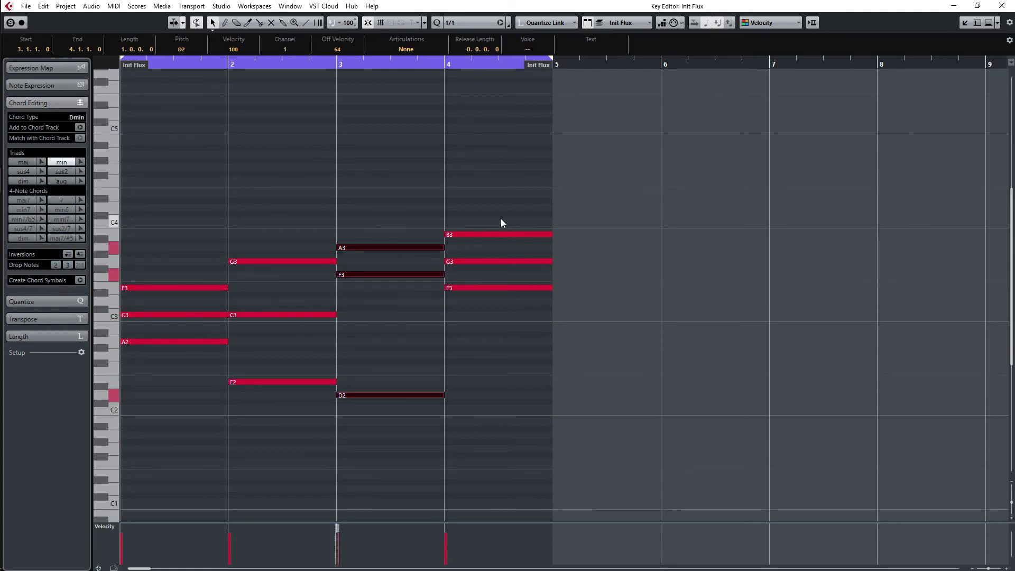
pyautogui.moveTo(500, 217); pyautogui.dragTo(503, 295)
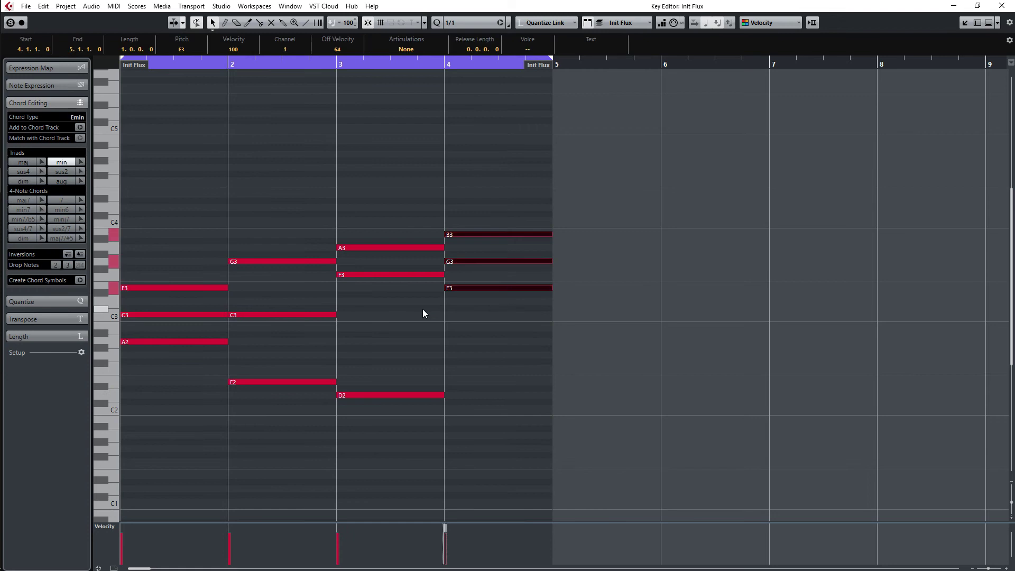
pyautogui.click(56, 264)
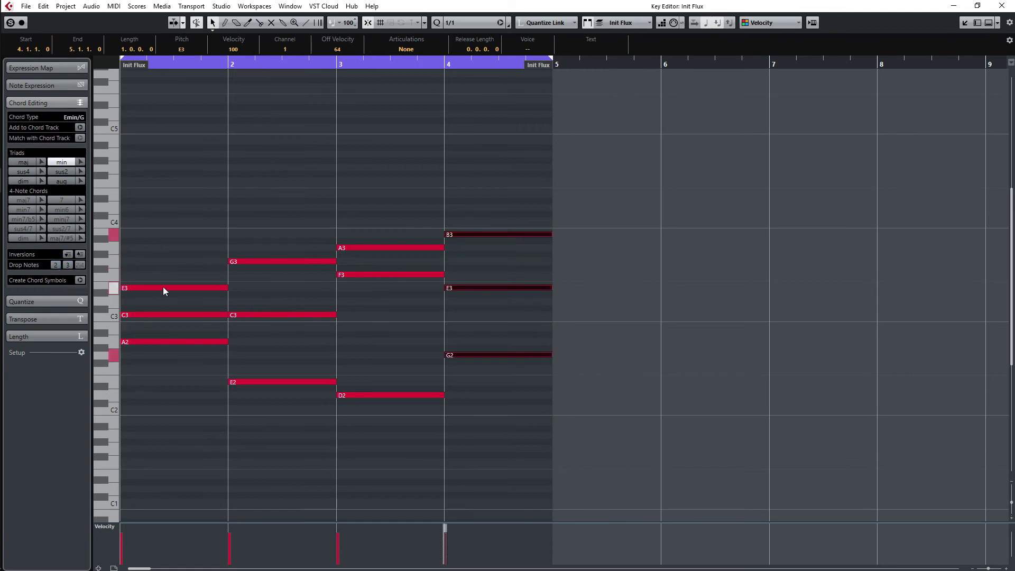
pyautogui.moveTo(146, 260); pyautogui.dragTo(179, 360)
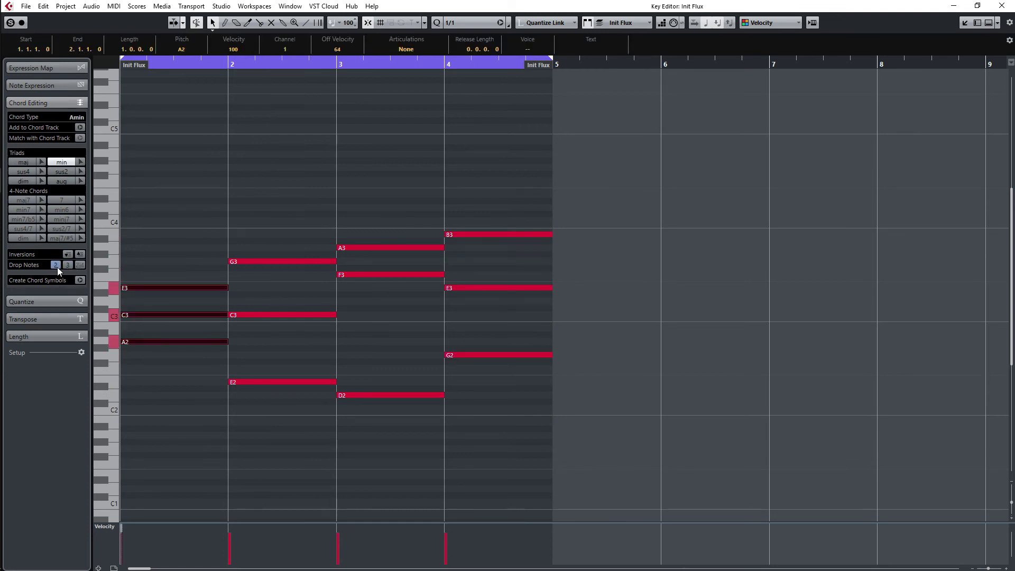
pyautogui.click(67, 253)
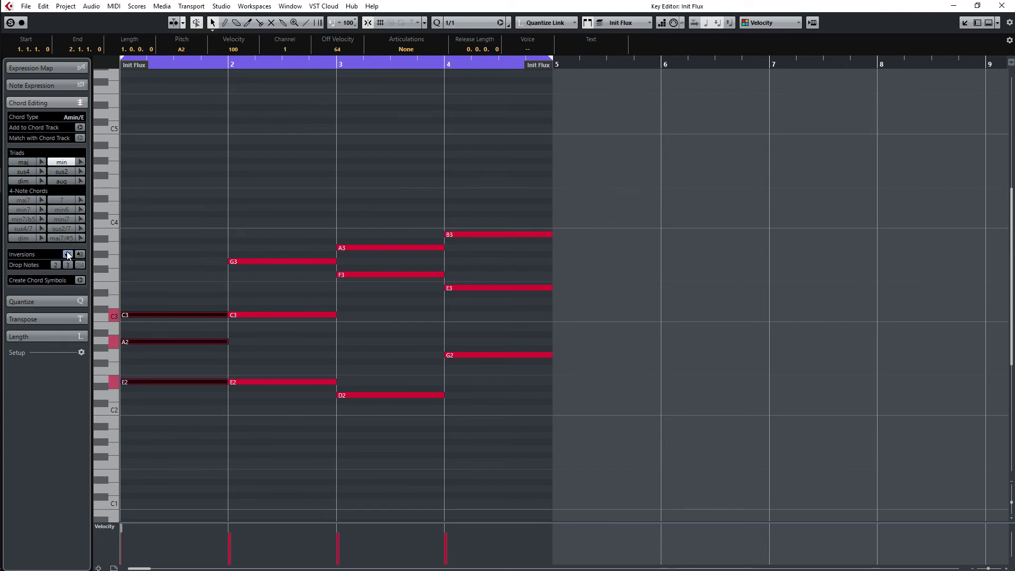
# - Play back the revoiced four-chord progression
pyautogui.moveTo(2, 382)
pyautogui.press('space')
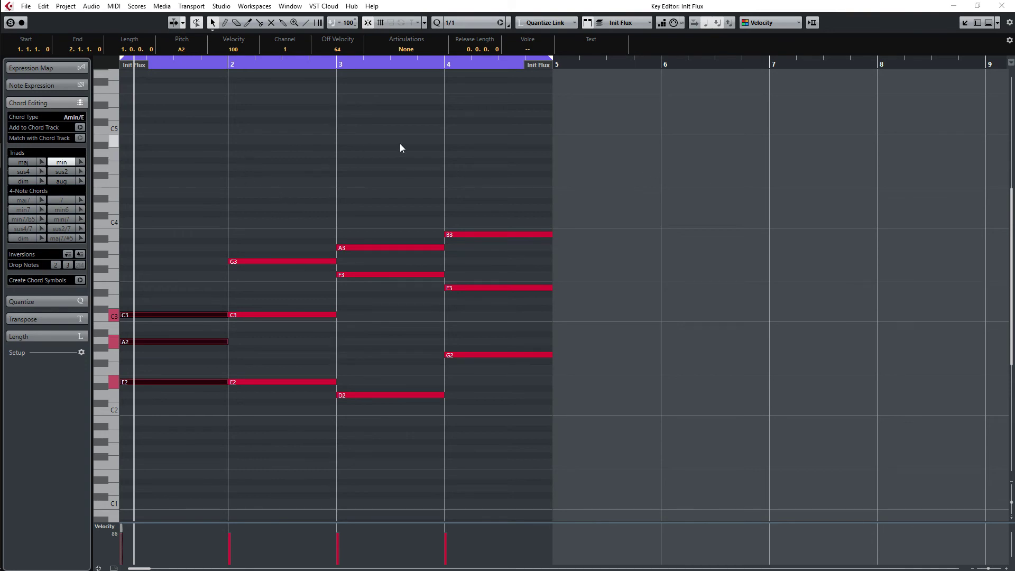
# - Reopen HALion's FLUX edit page, lower the filter cutoff to about 2974 and raise resonance to 28
pyautogui.hotkey('ctrl', 'w')
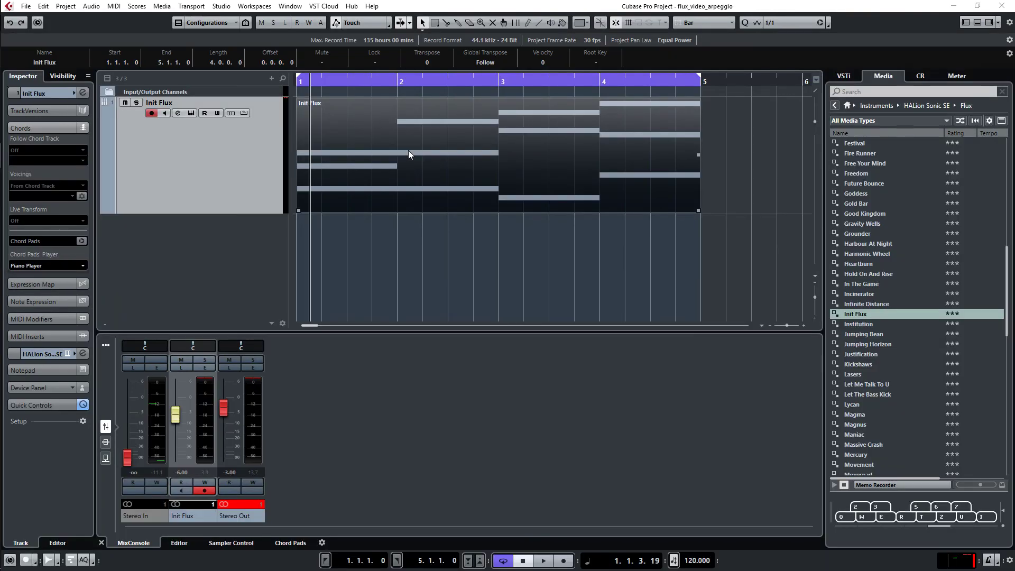
pyautogui.click(193, 113)
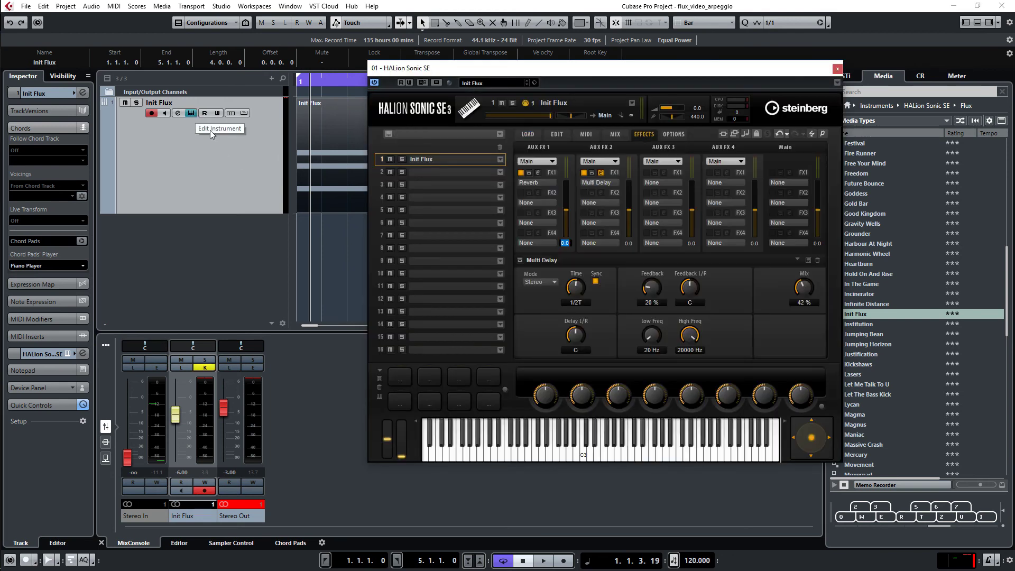
pyautogui.click(560, 135)
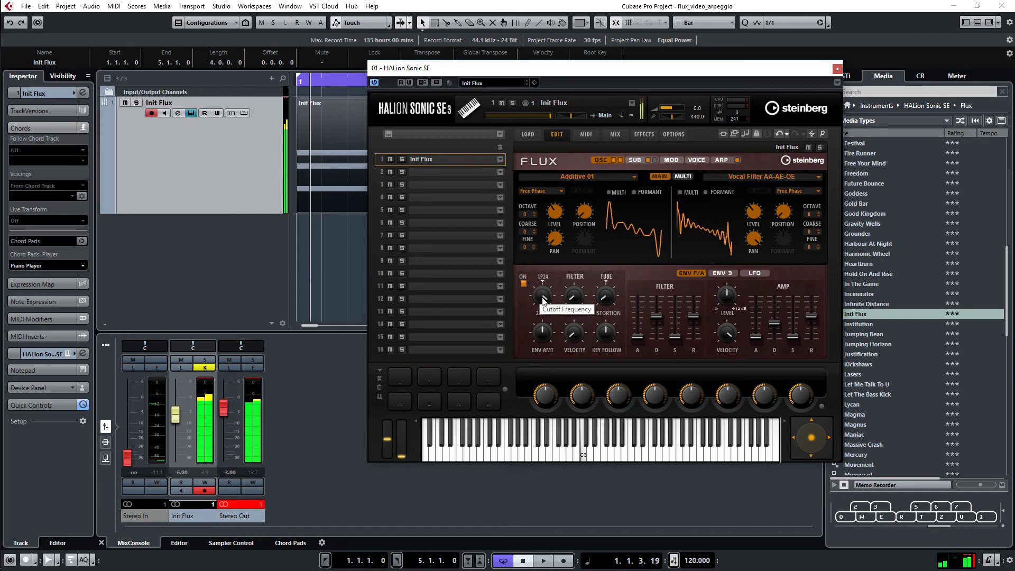
pyautogui.moveTo(543, 301); pyautogui.dragTo(555, 332)
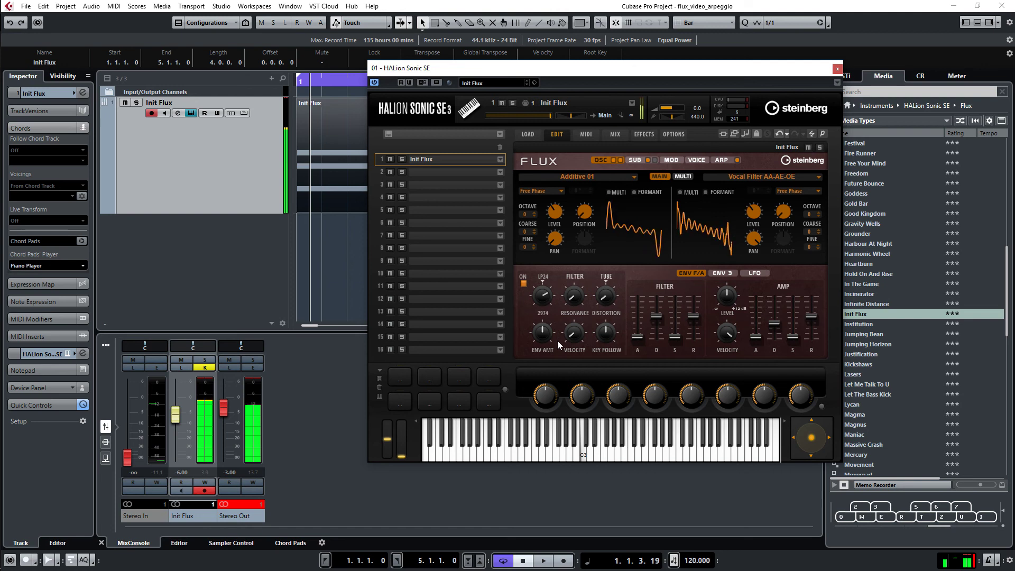
pyautogui.moveTo(572, 297); pyautogui.dragTo(579, 275)
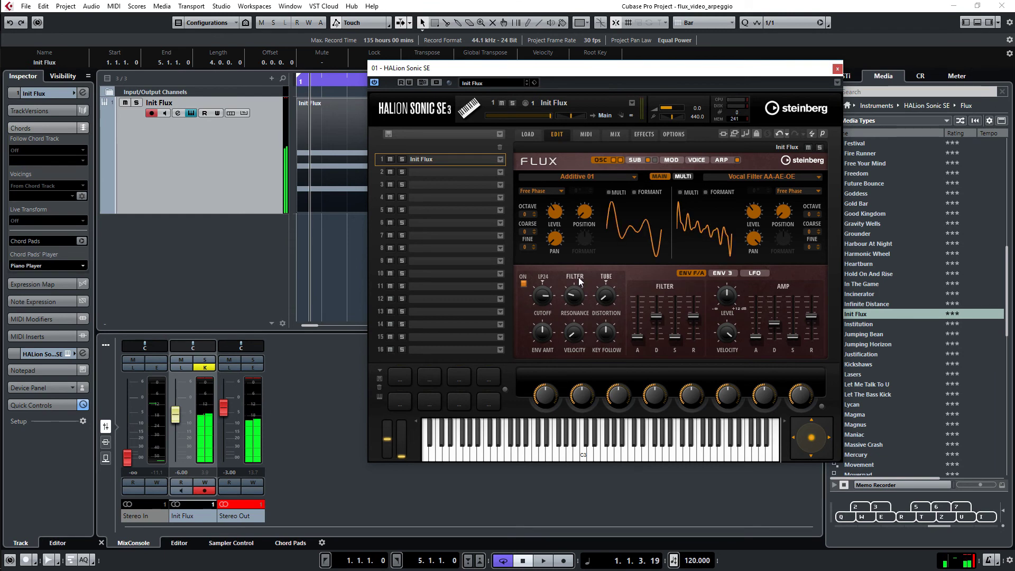
# - Route LFO A to filter Cutoff in mod row 1 at depth 35.71, adjusting cutoff during playback
pyautogui.click(673, 160)
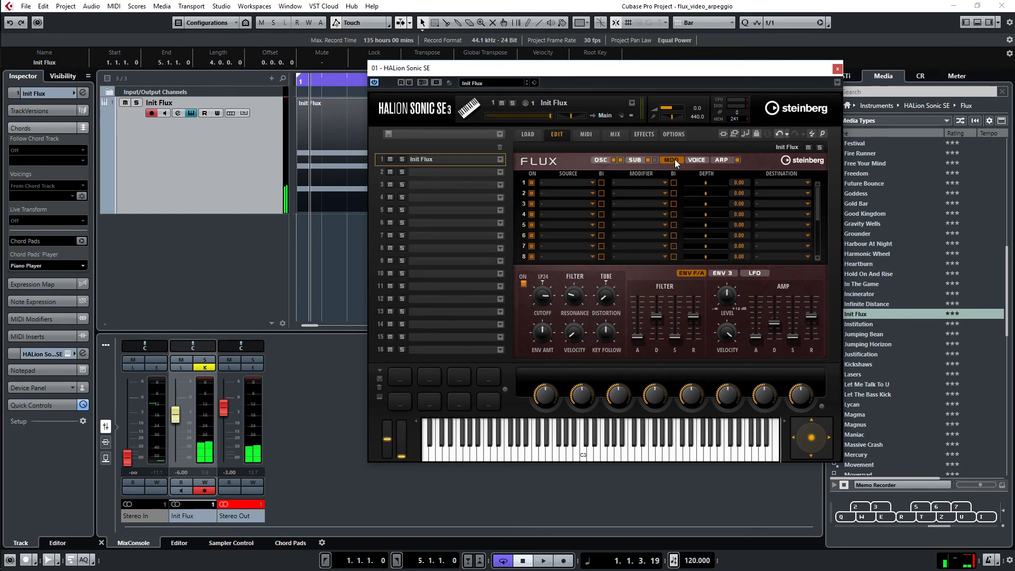
pyautogui.click(575, 183)
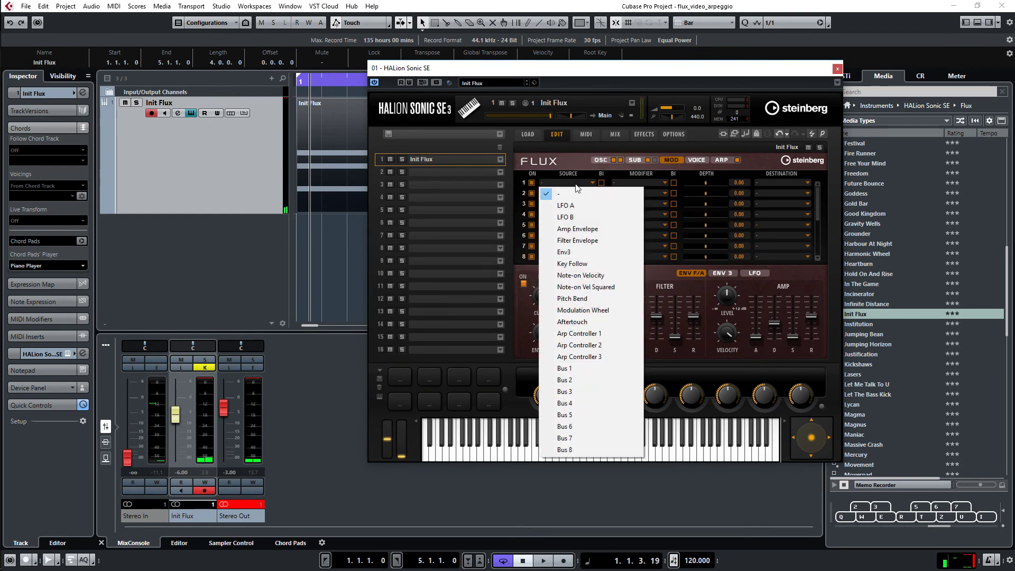
pyautogui.click(576, 206)
pyautogui.click(770, 182)
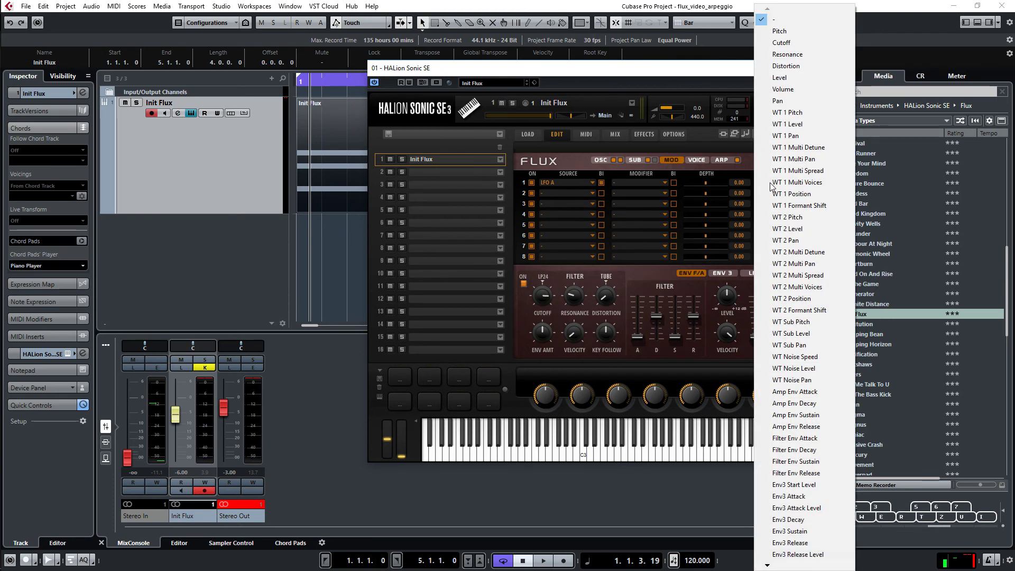
pyautogui.click(797, 44)
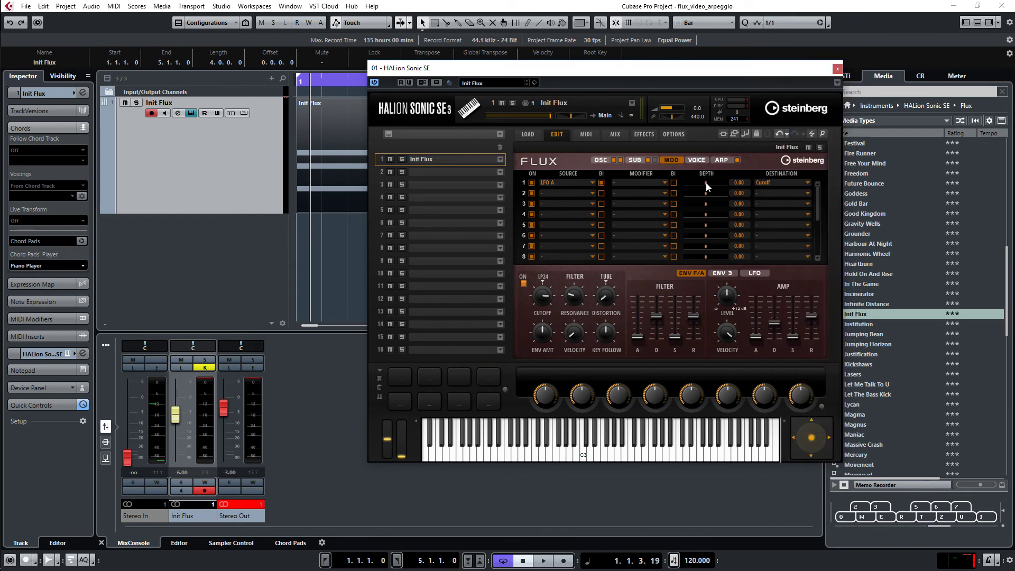
pyautogui.moveTo(707, 183); pyautogui.dragTo(709, 183)
pyautogui.press('space')
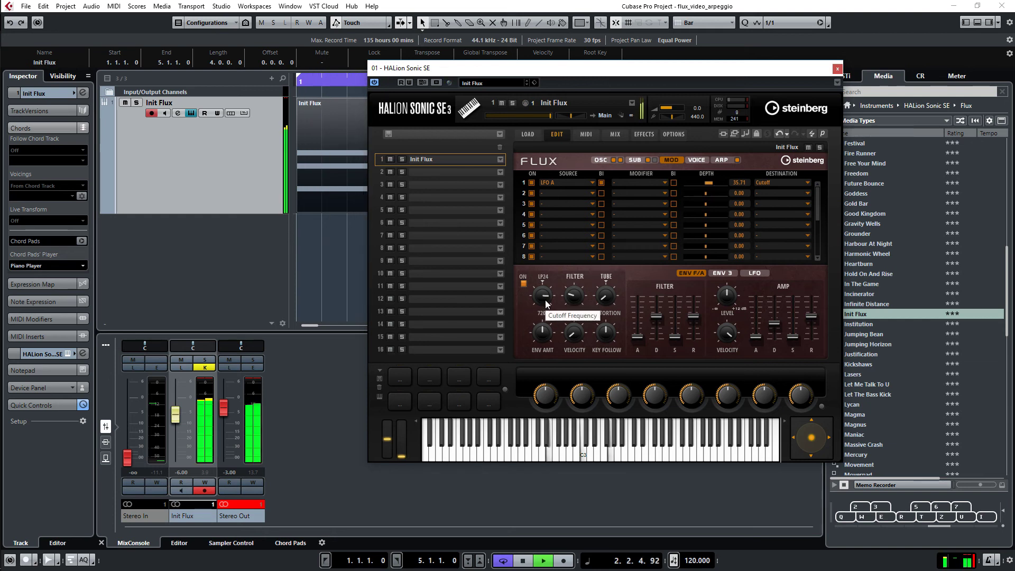
pyautogui.moveTo(545, 300)
pyautogui.mouseDown()
pyautogui.moveTo(545, 289)
pyautogui.moveTo(547, 325)
pyautogui.moveTo(547, 305)
pyautogui.mouseUp()
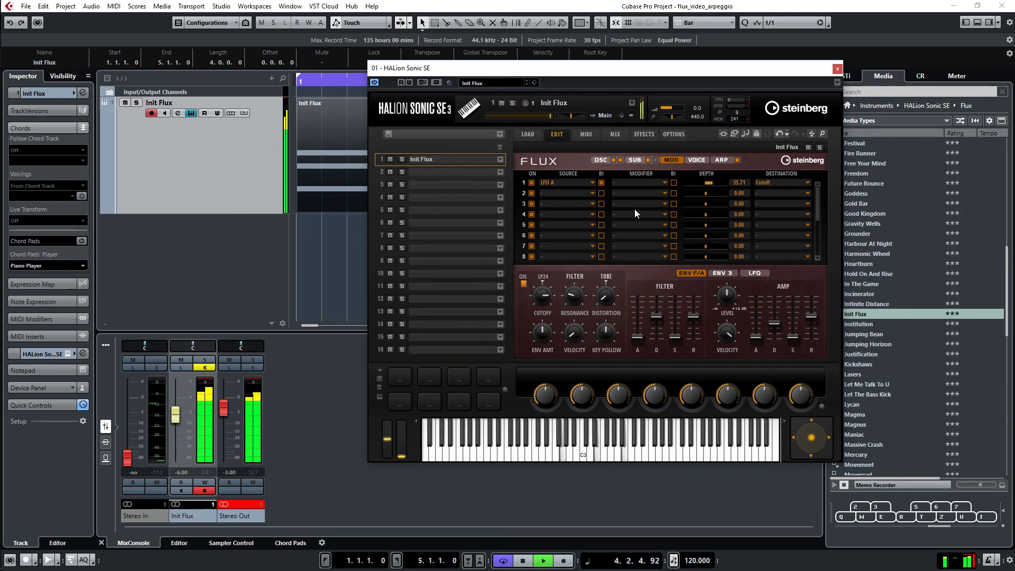
pyautogui.press('space')
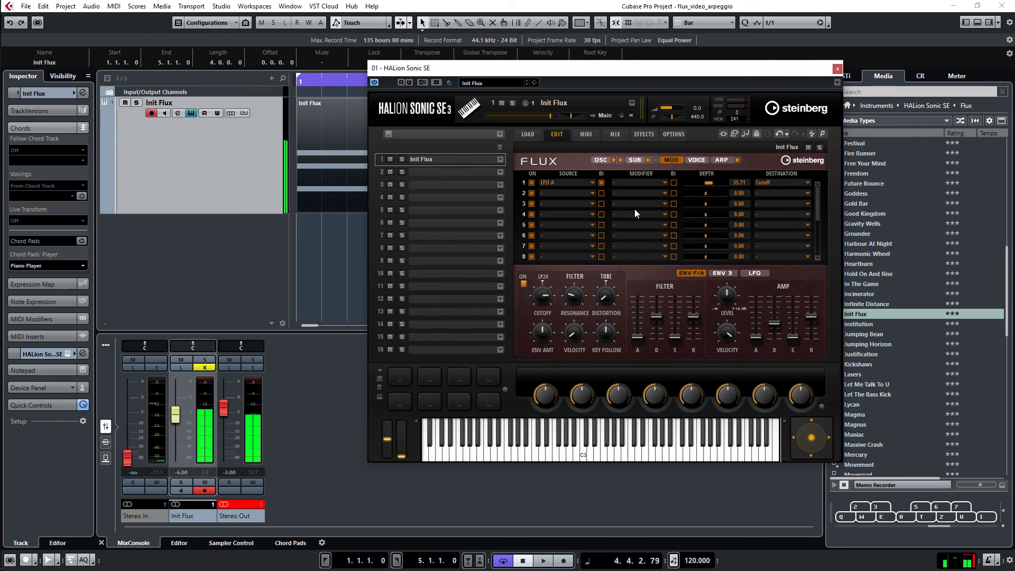
# - Route LFO B to Amp Env Decay in mod row 2 at depth 16.67 while playing
pyautogui.click(592, 194)
pyautogui.click(582, 227)
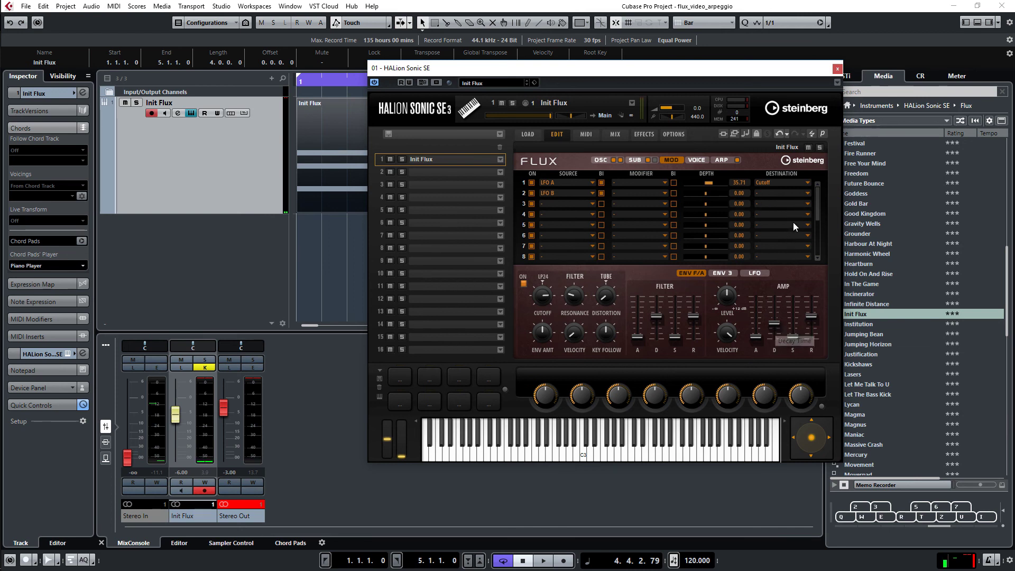
pyautogui.click(806, 193)
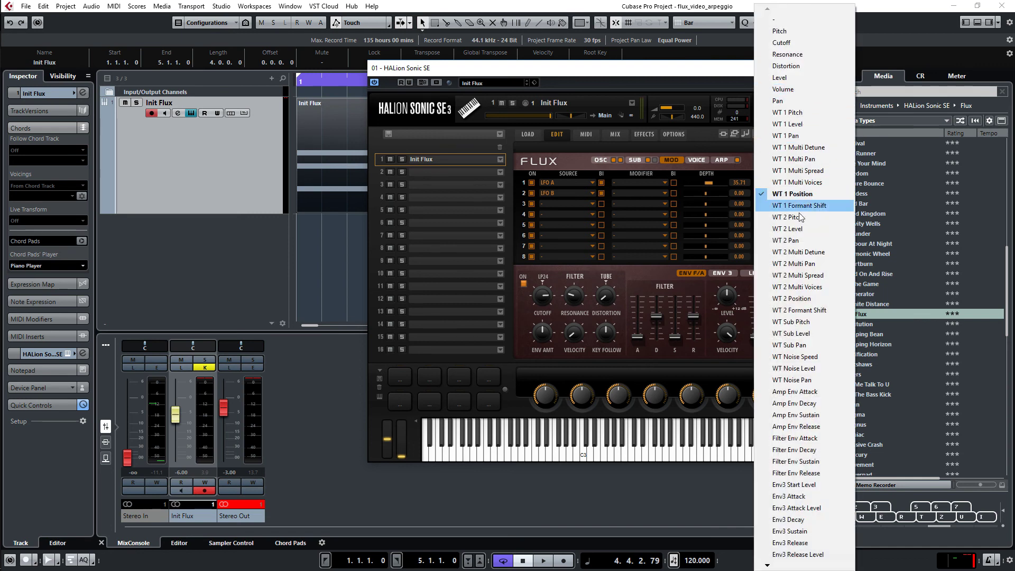
pyautogui.click(801, 403)
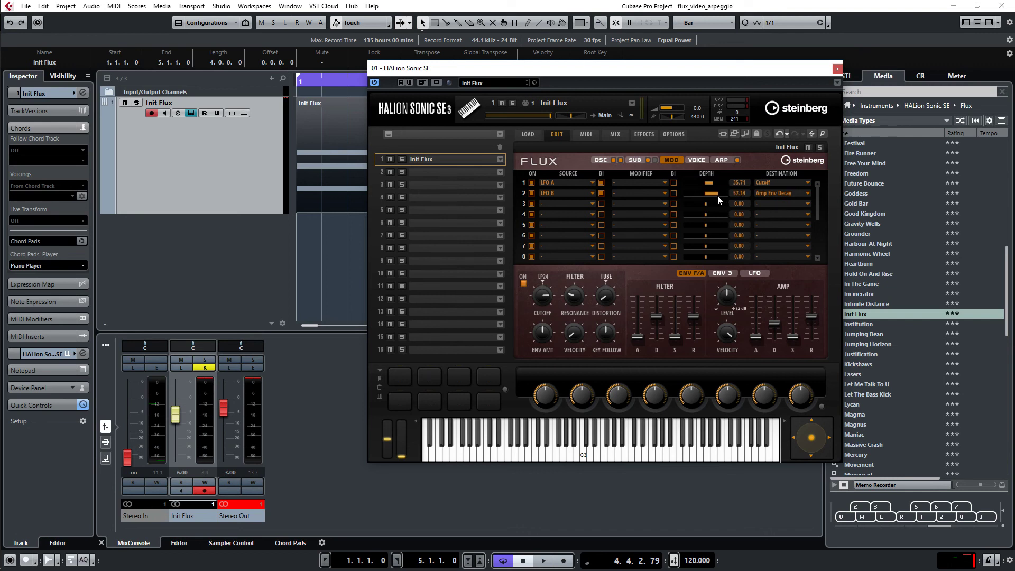
pyautogui.press('space')
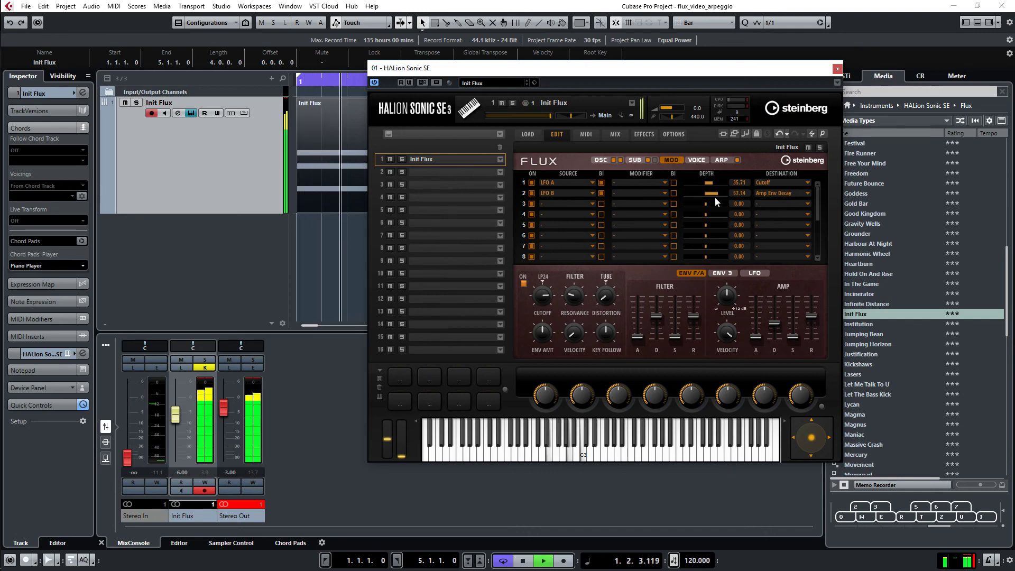
pyautogui.moveTo(714, 196); pyautogui.dragTo(713, 194)
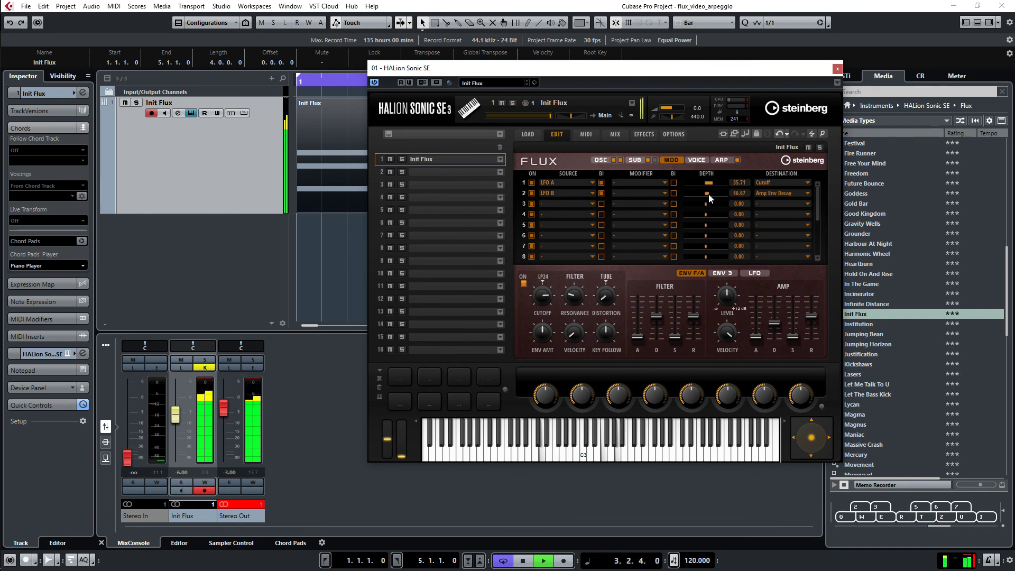
# - Turn on tempo sync for LFO B and LFO A, each with a 64/4 note length
pyautogui.click(754, 273)
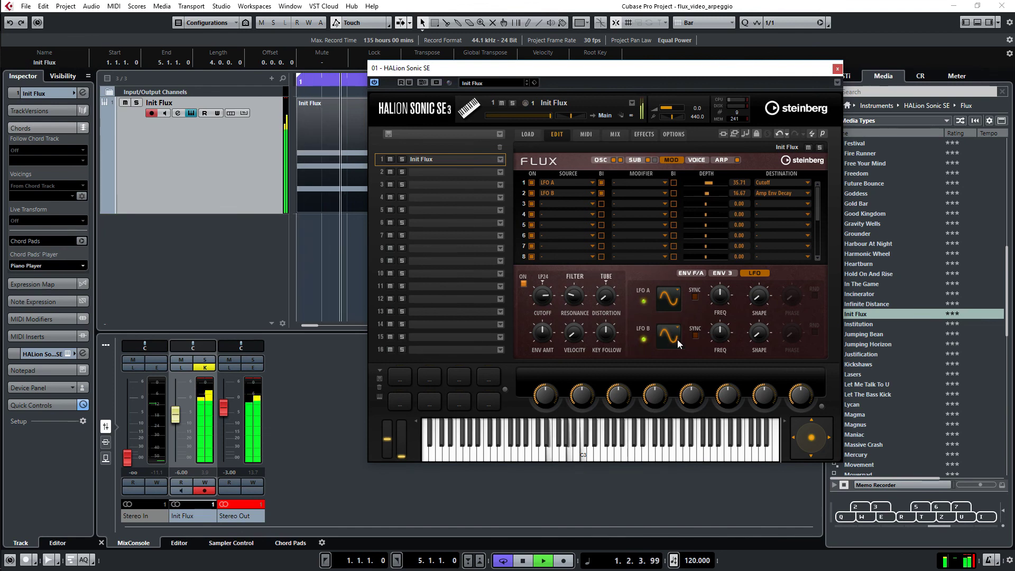
pyautogui.click(694, 336)
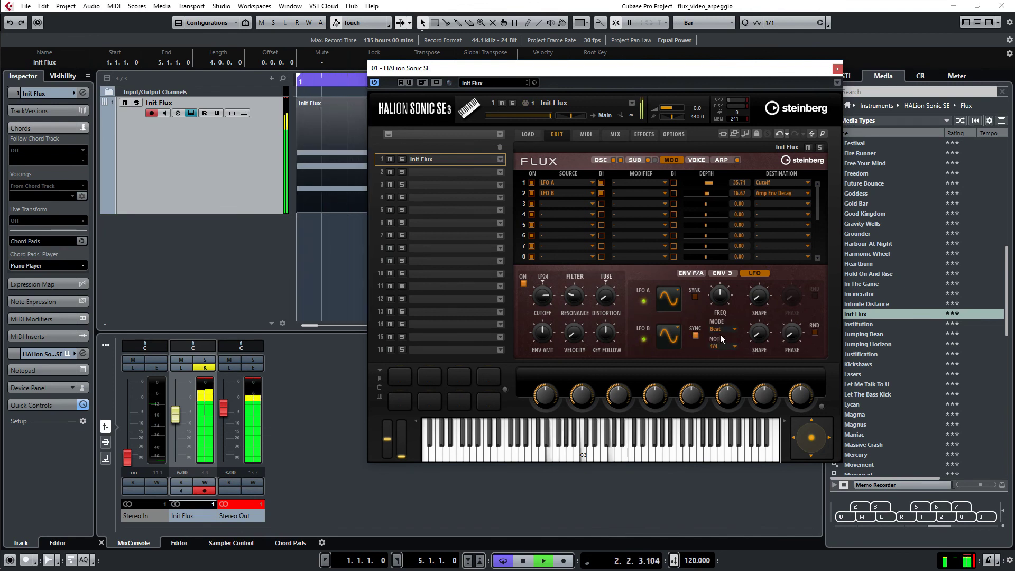
pyautogui.click(733, 342)
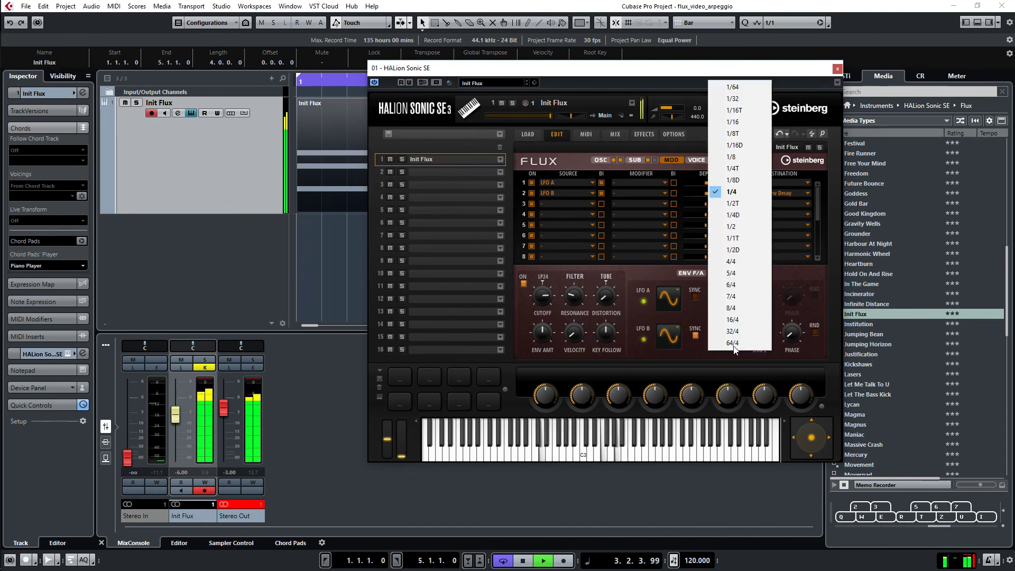
pyautogui.click(730, 341)
pyautogui.click(694, 296)
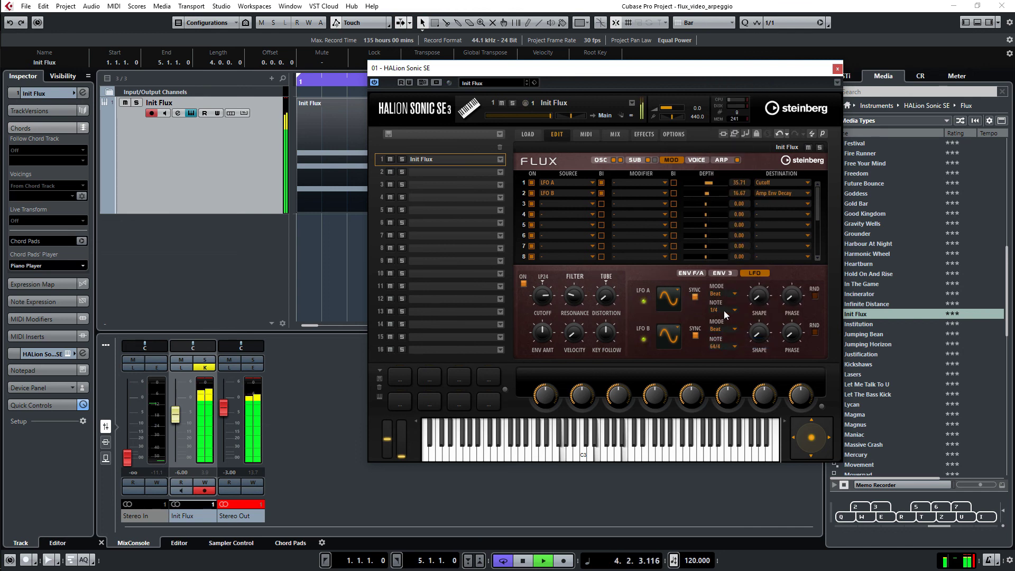
pyautogui.click(732, 311)
pyautogui.click(734, 308)
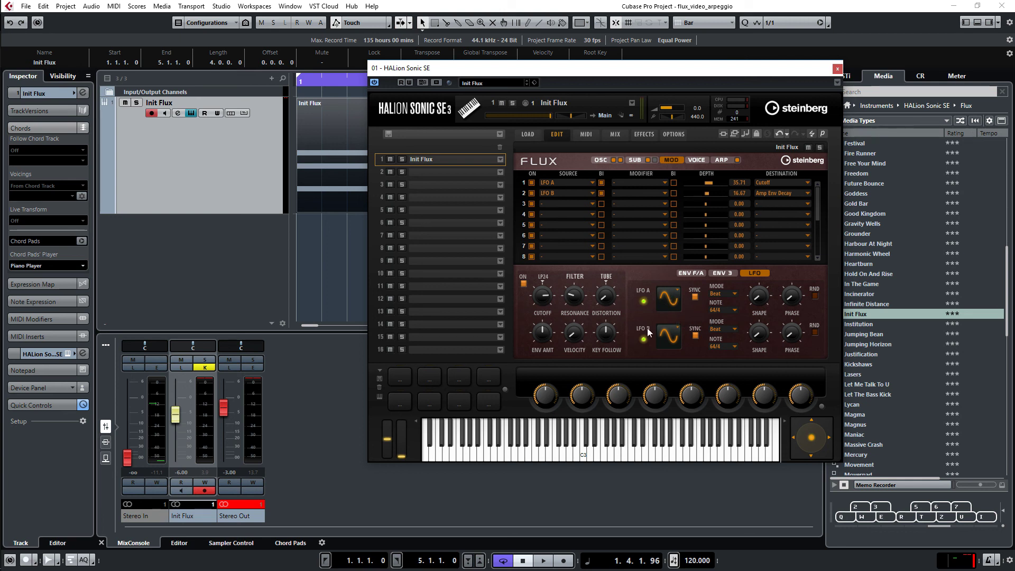
# - While the arpeggio plays, raise row 2's LFO B to Amp Env Decay depth to 35.71
pyautogui.press('space')
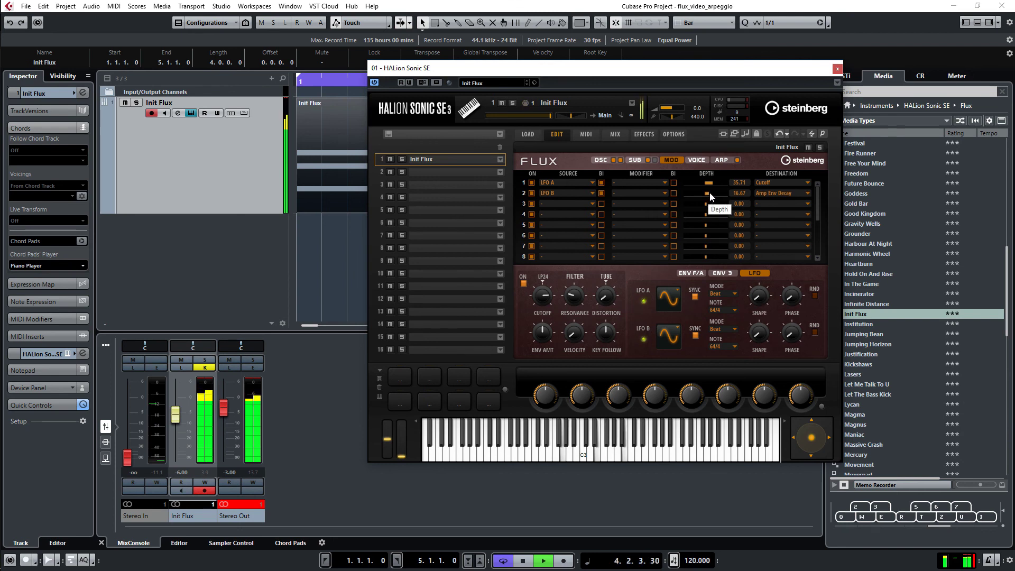
pyautogui.moveTo(709, 192); pyautogui.dragTo(713, 193)
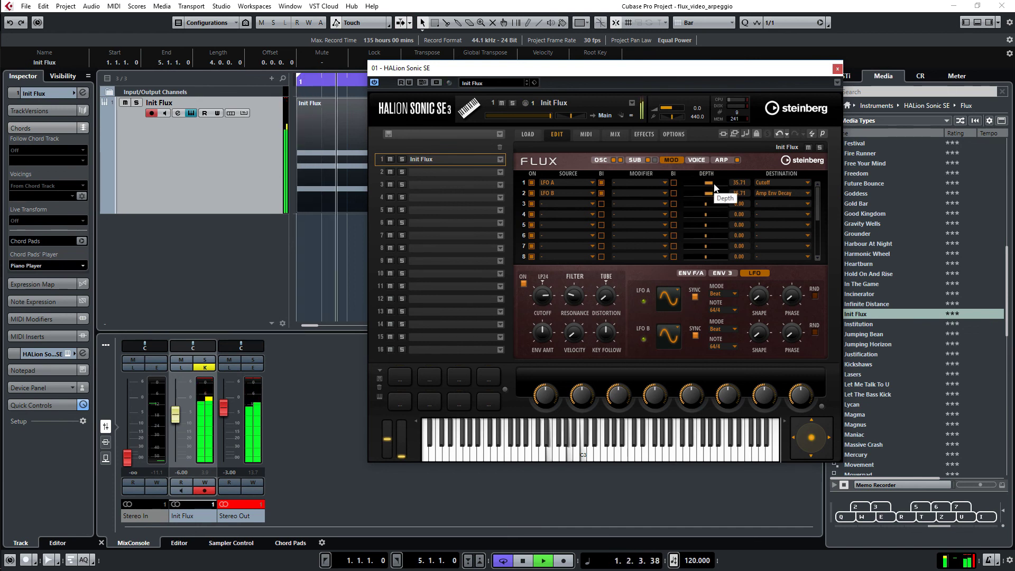
pyautogui.press('space')
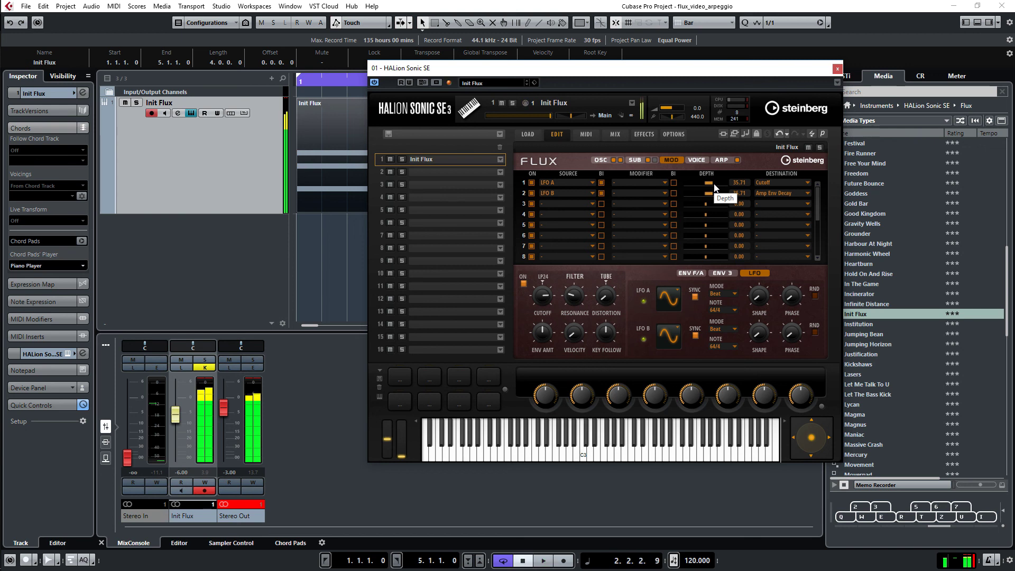